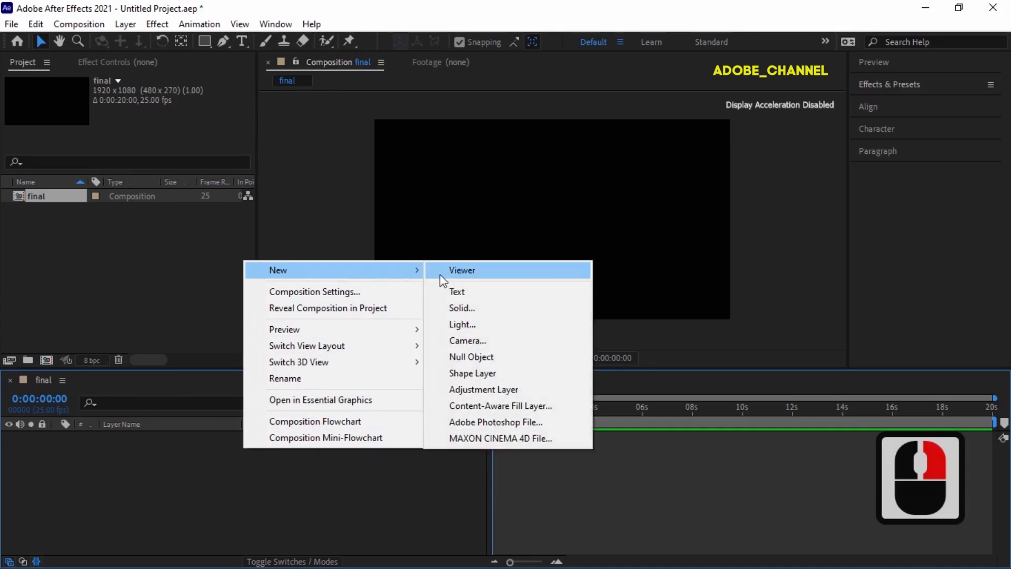
Create a new solid layer named mir in the final composition
click(459, 308)
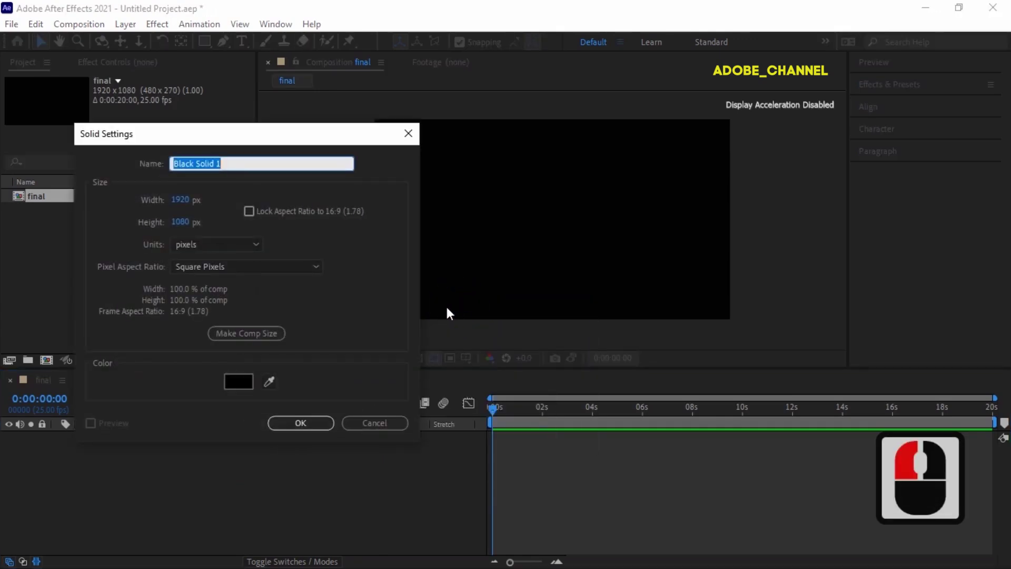
text(mir)
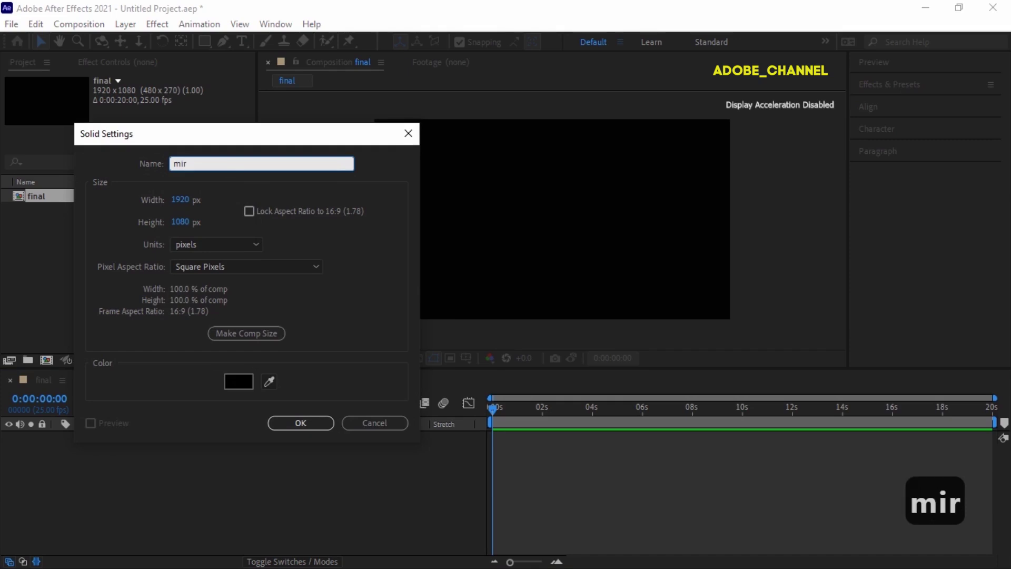
click(300, 423)
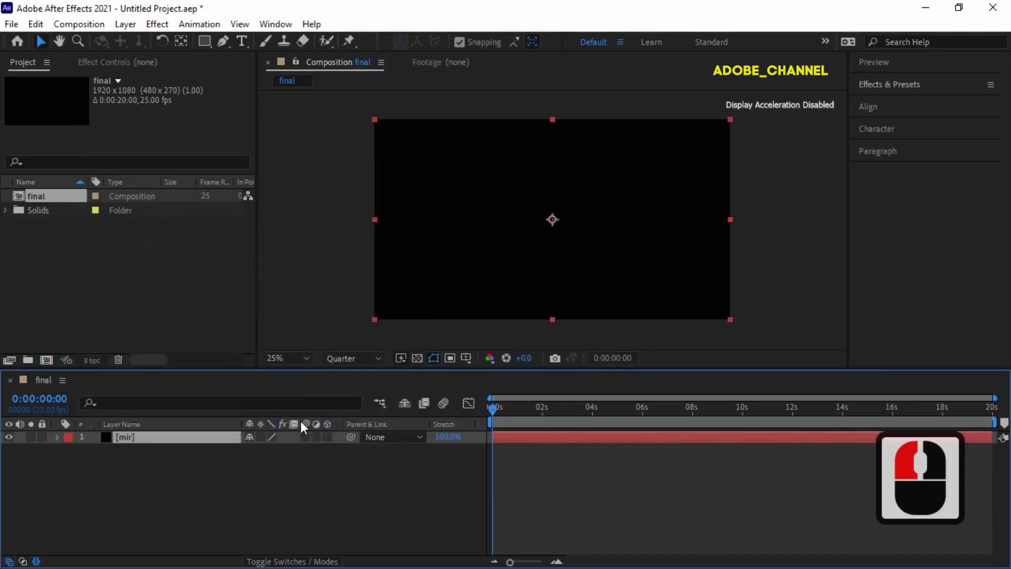
Find the Trapcode Mir 3 effect with the search term mir and apply it to the mir layer
click(935, 87)
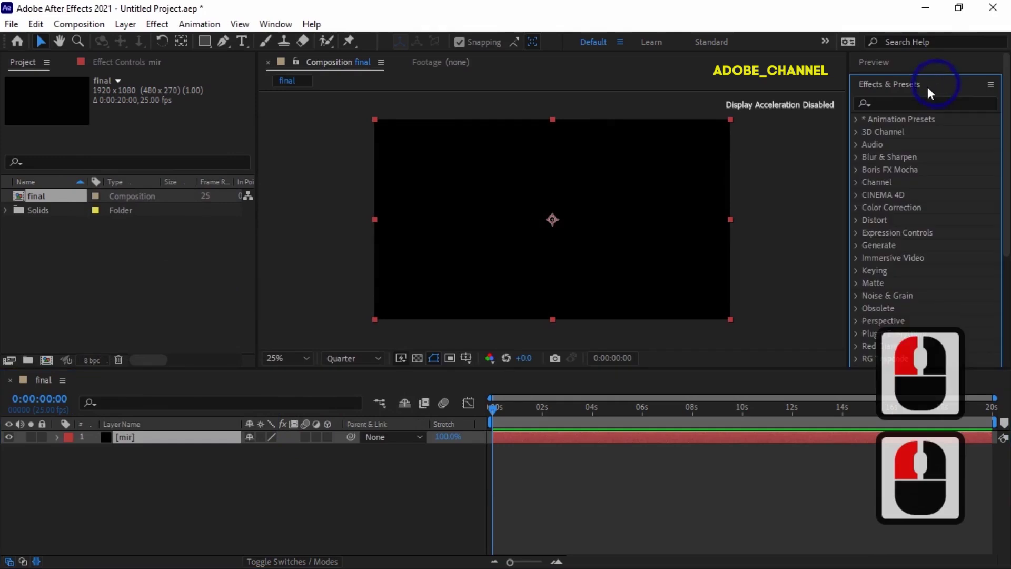
click(899, 104)
click(899, 104)
text(mir)
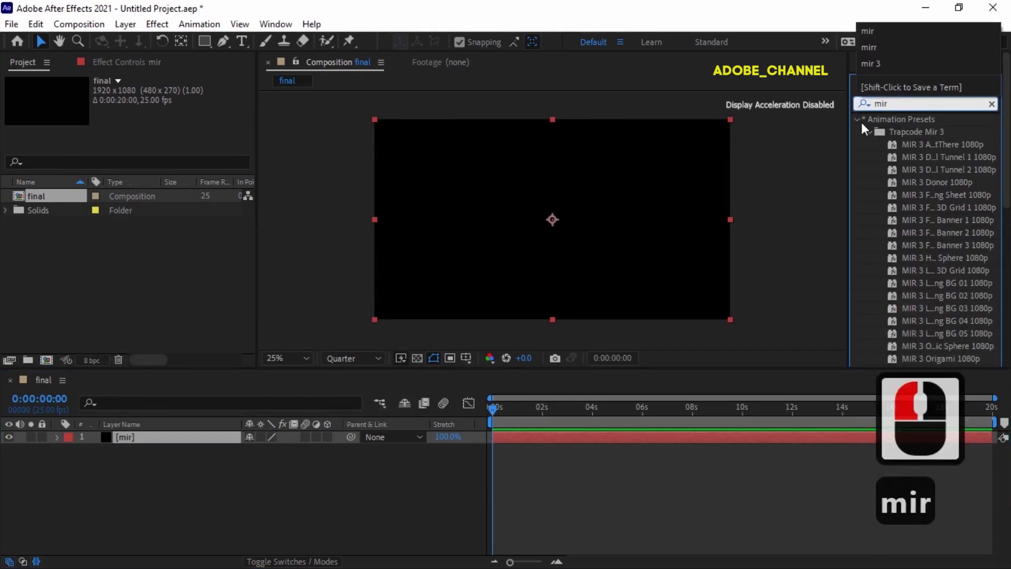
click(859, 119)
double_click(916, 169)
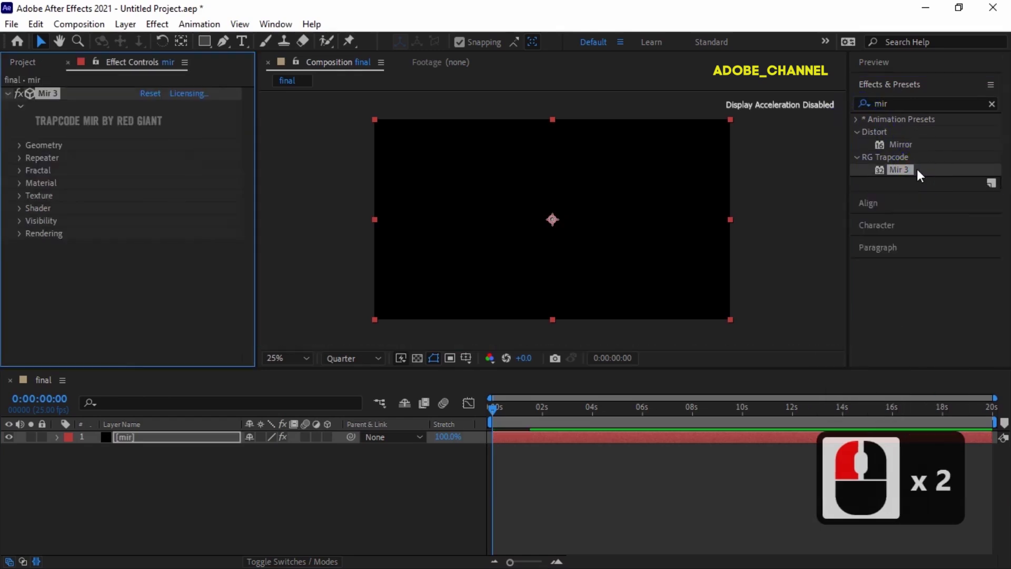
Set the Mir 3 geometry size to XYZ Individual, with Size X 4000 and Size Y 19360
click(20, 144)
click(230, 183)
click(205, 216)
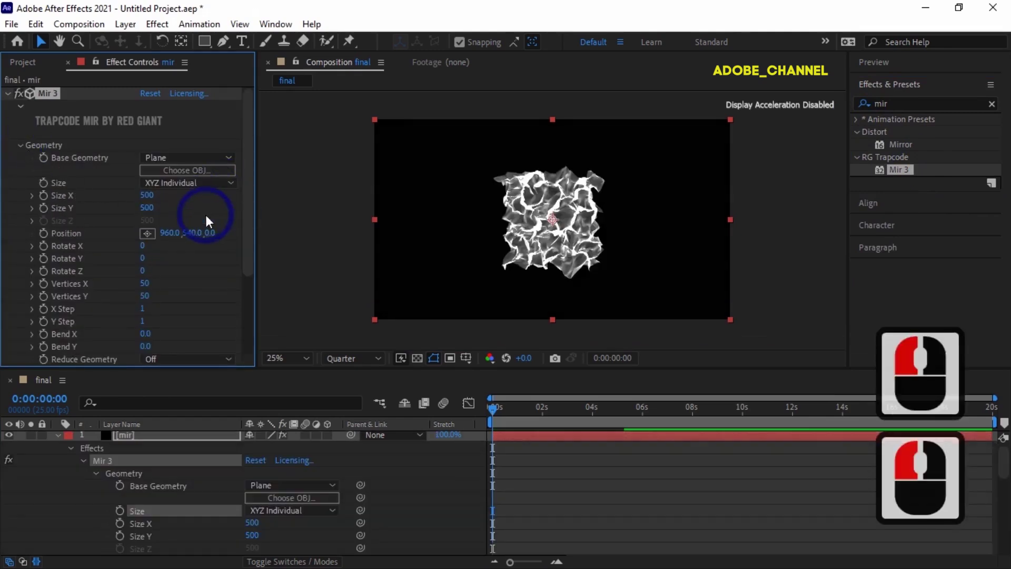
click(146, 195)
text(400)
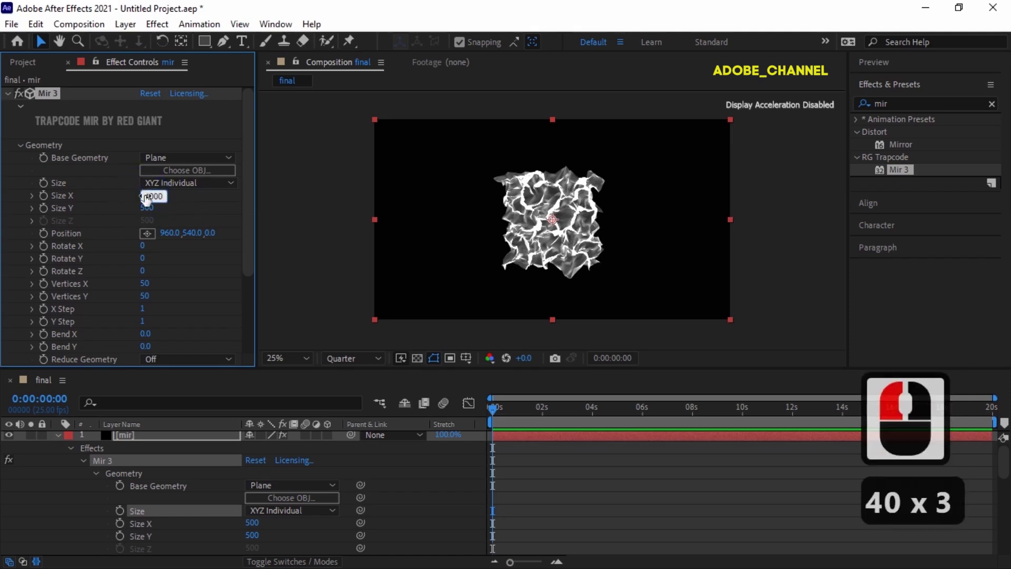
text(0)
key(Return)
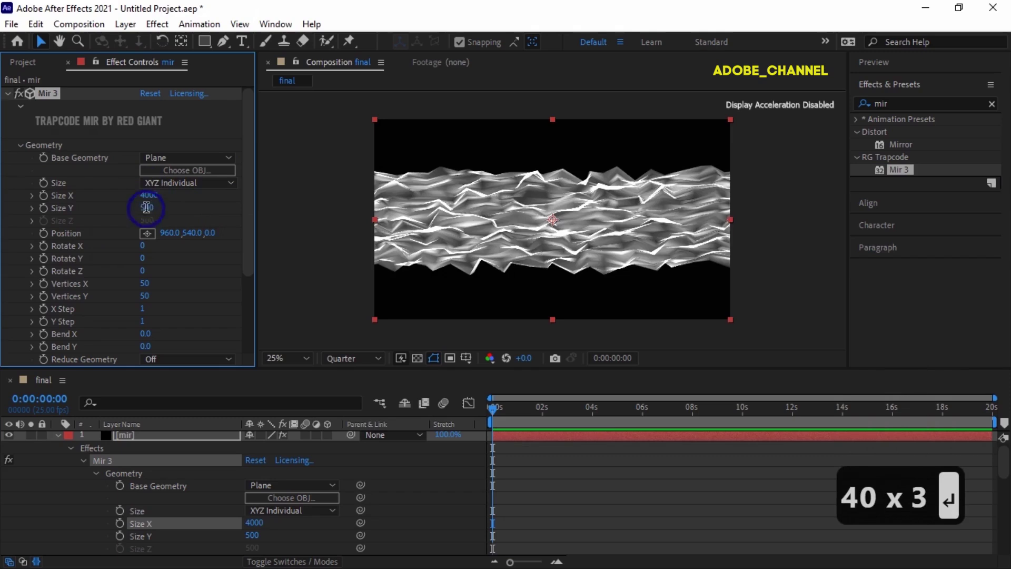
click(146, 207)
text(19360)
key(Return)
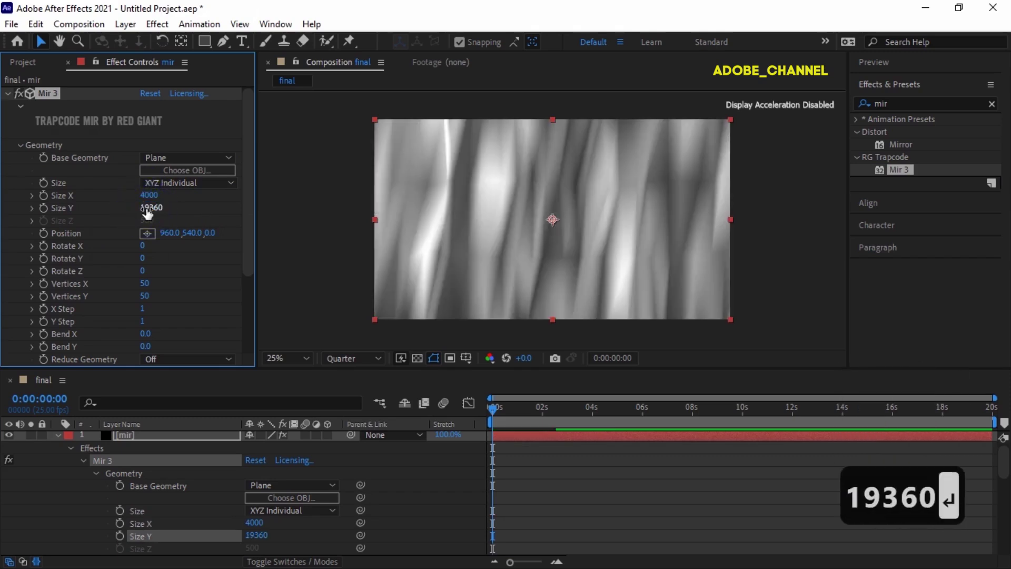
Set the Mir 3 geometry's Rotate X to -90 and Bend Y to 0.1
click(143, 245)
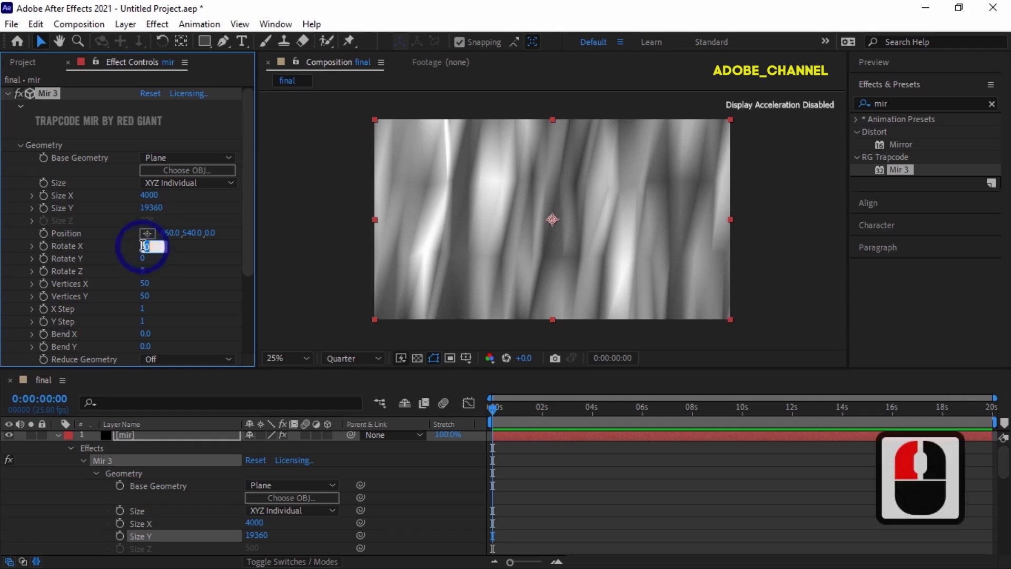
text(-90)
key(Return)
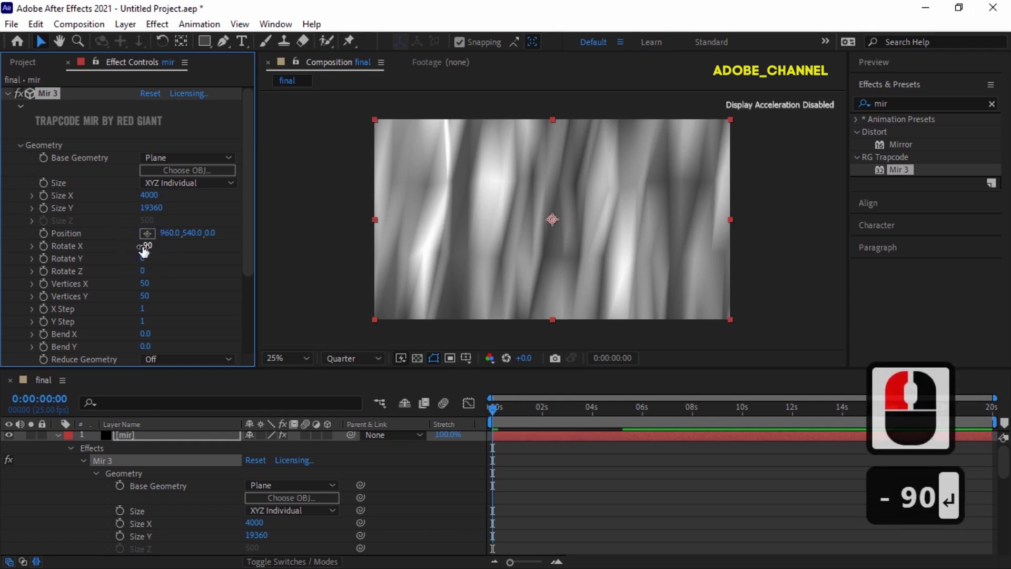
click(143, 346)
text(.1)
key(Return)
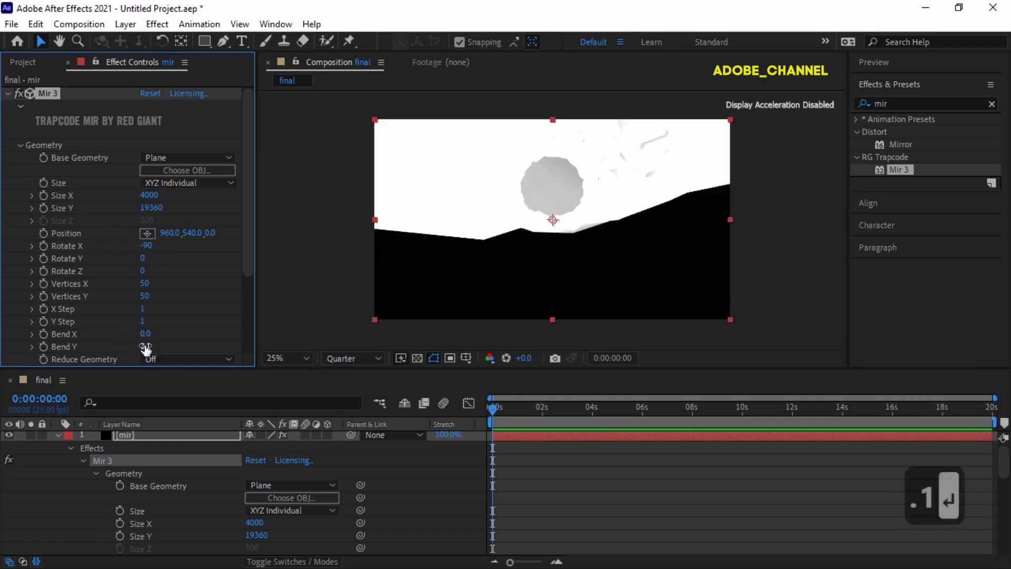
Set the Y value of the Mir 3 geometry position to 1215
click(190, 234)
text(1215)
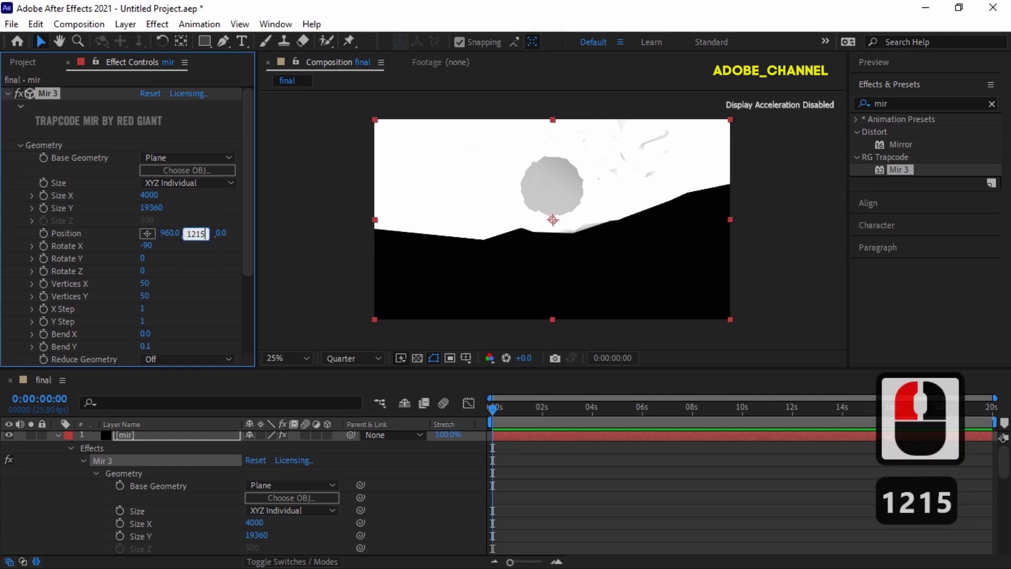
key(Return)
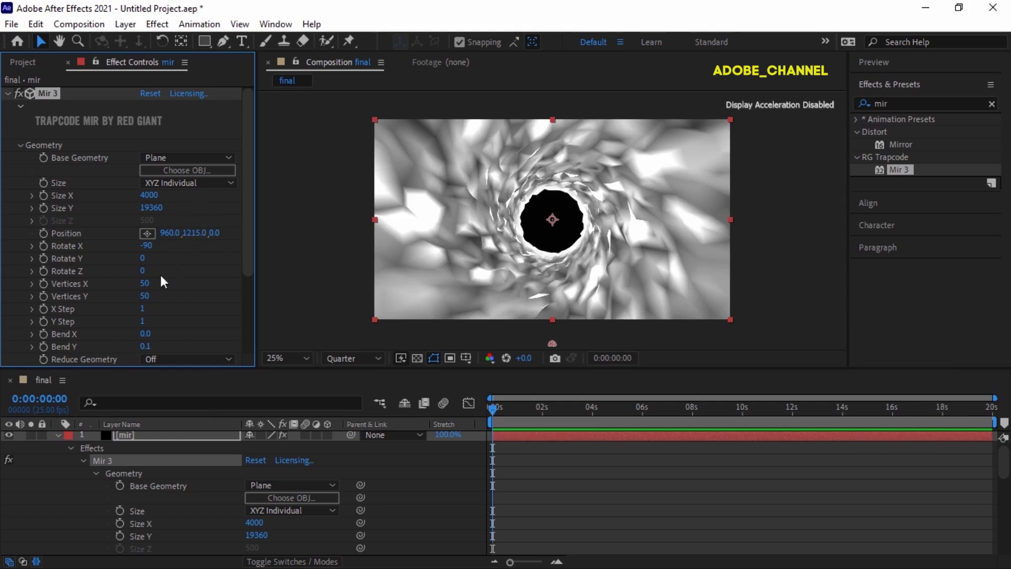
Set the Mir 3 geometry's Vertices X to 20 and Vertices Y to 30
click(144, 284)
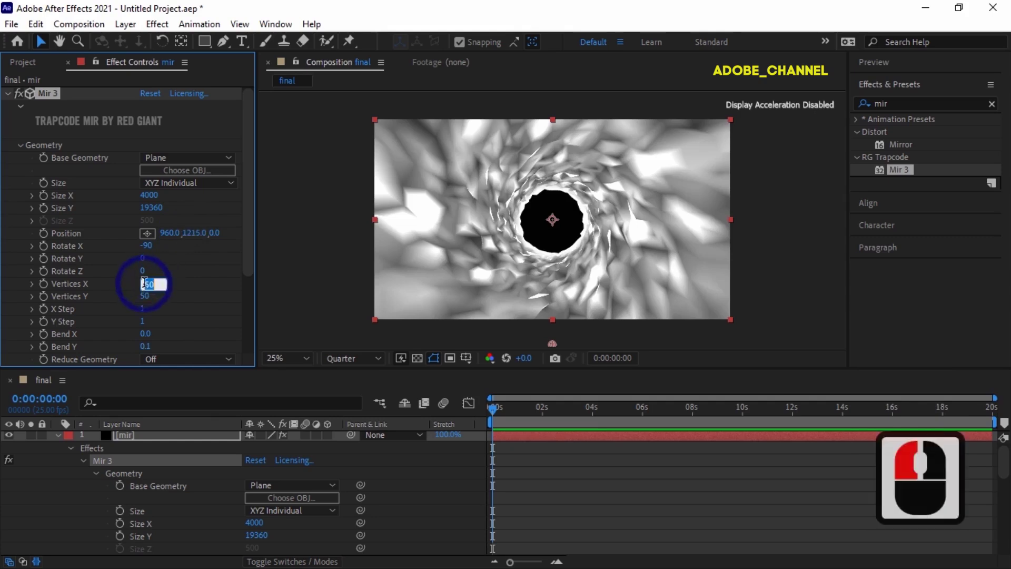
text(20)
key(Return)
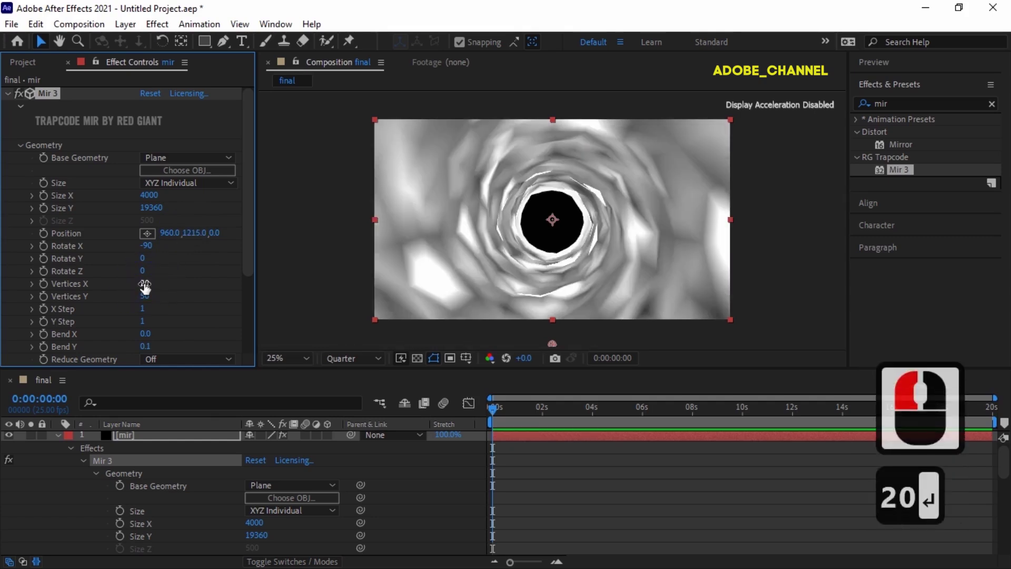
click(145, 296)
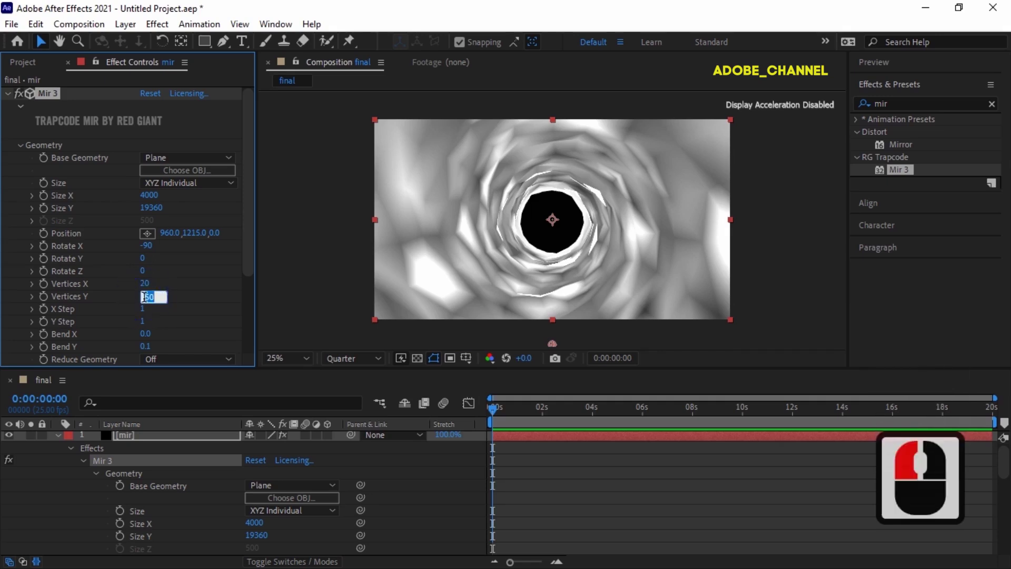
text(30)
key(Return)
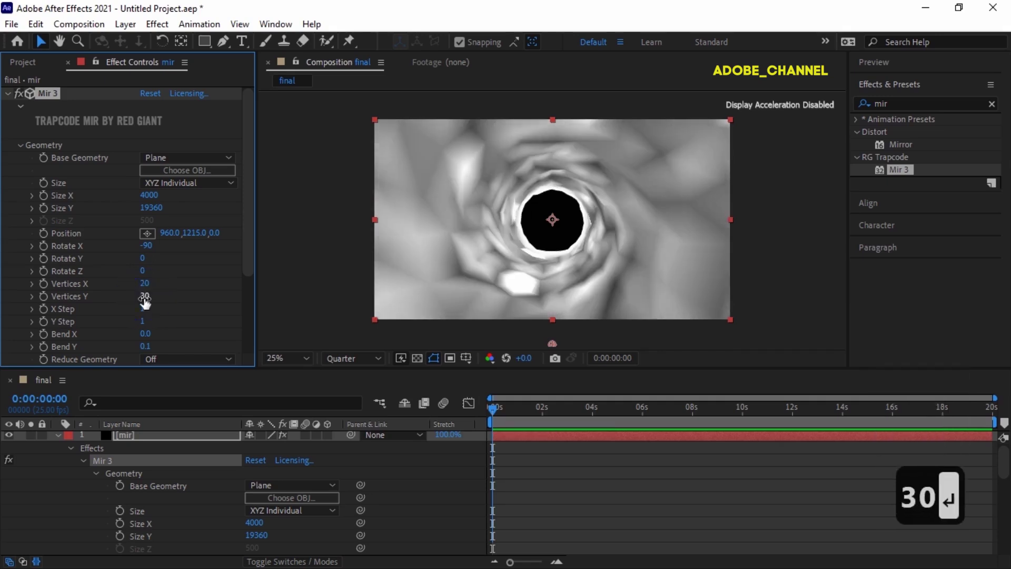
Change the Mir 3 geometry's Tessellate option to Quads
scroll(144, 302, down, 1)
click(226, 337)
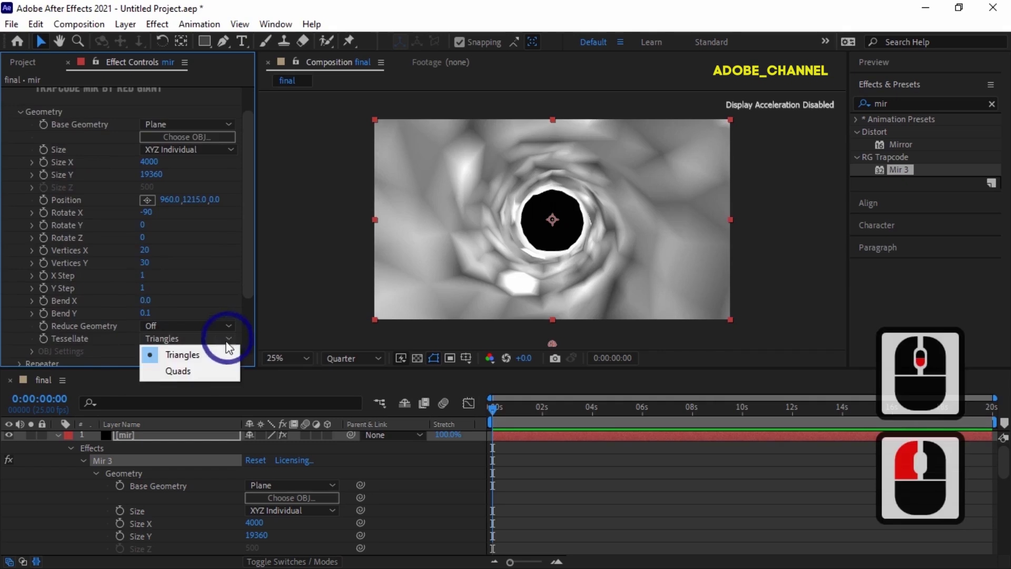
click(208, 371)
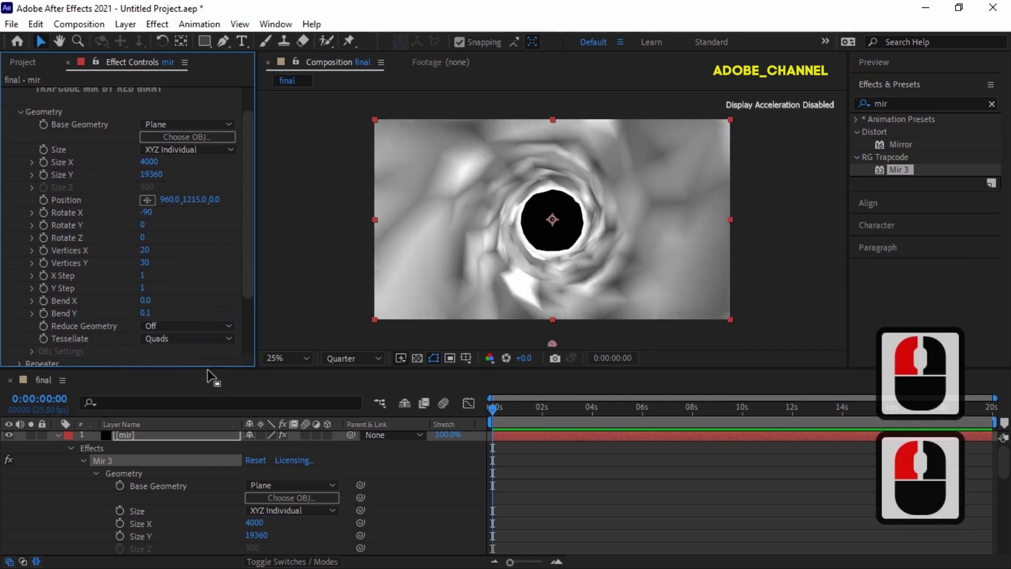
Set the Draw mode in the Mir 3 Shader settings to Wireframe
scroll(75, 322, down, 3)
scroll(55, 308, down, 1)
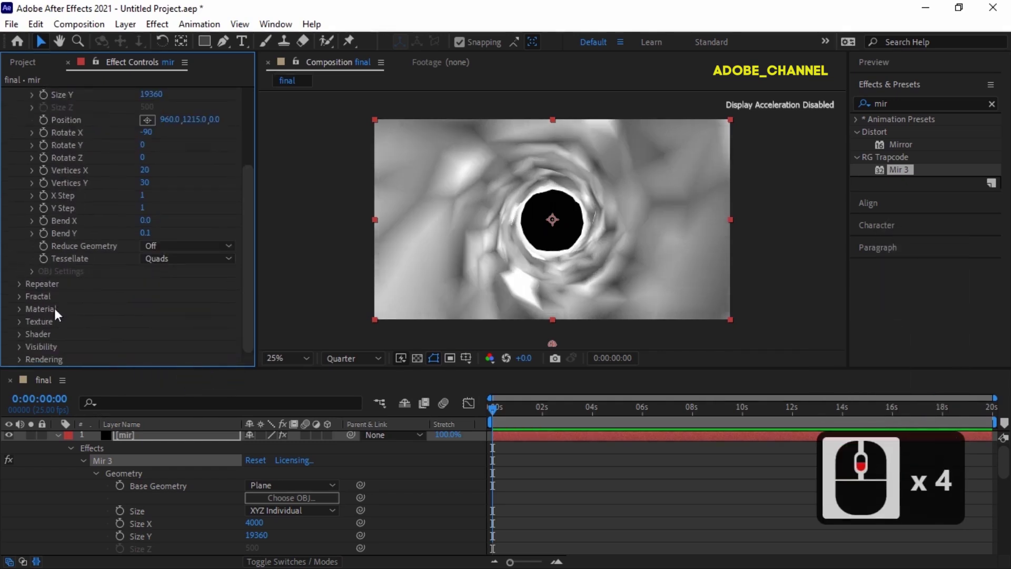
click(21, 334)
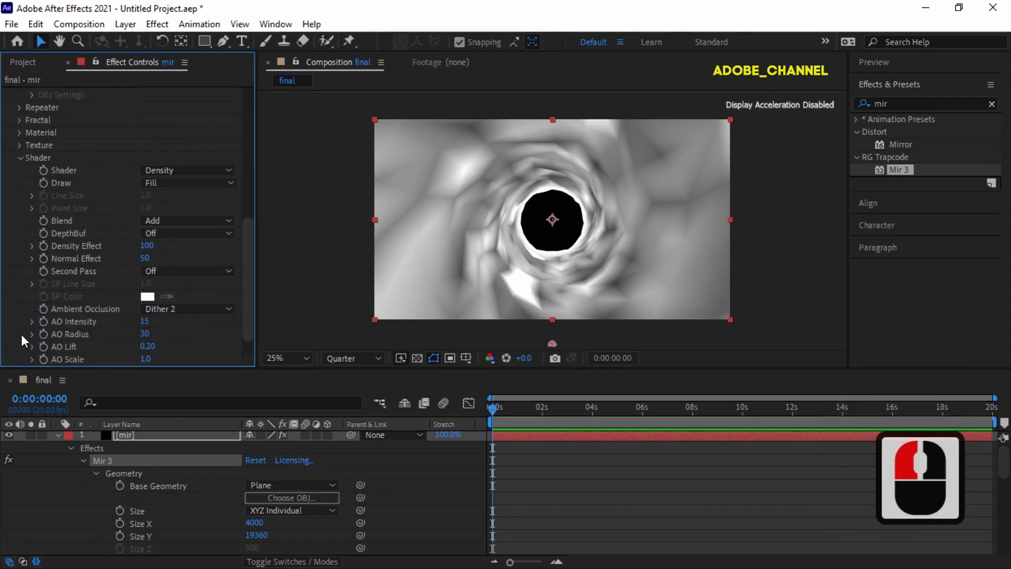
click(226, 182)
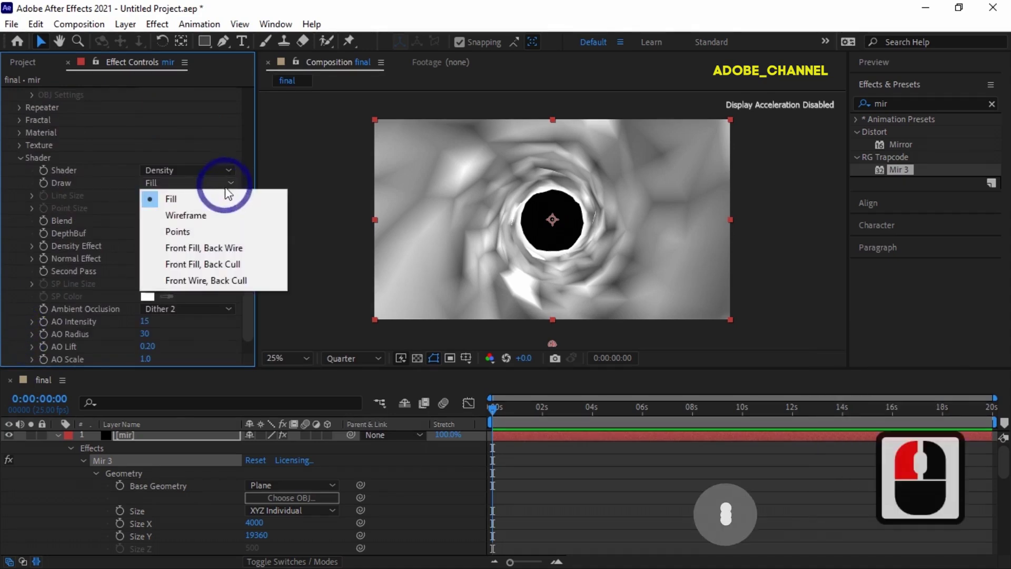
click(210, 216)
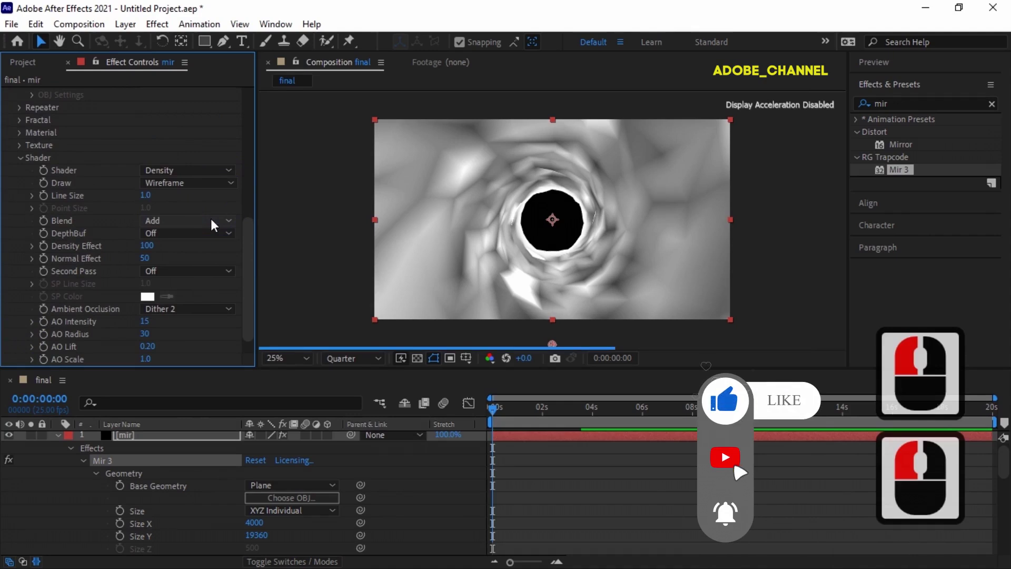
Set the Mir 3 Fractal Amplitude to 10 and Frequency to 200
click(19, 120)
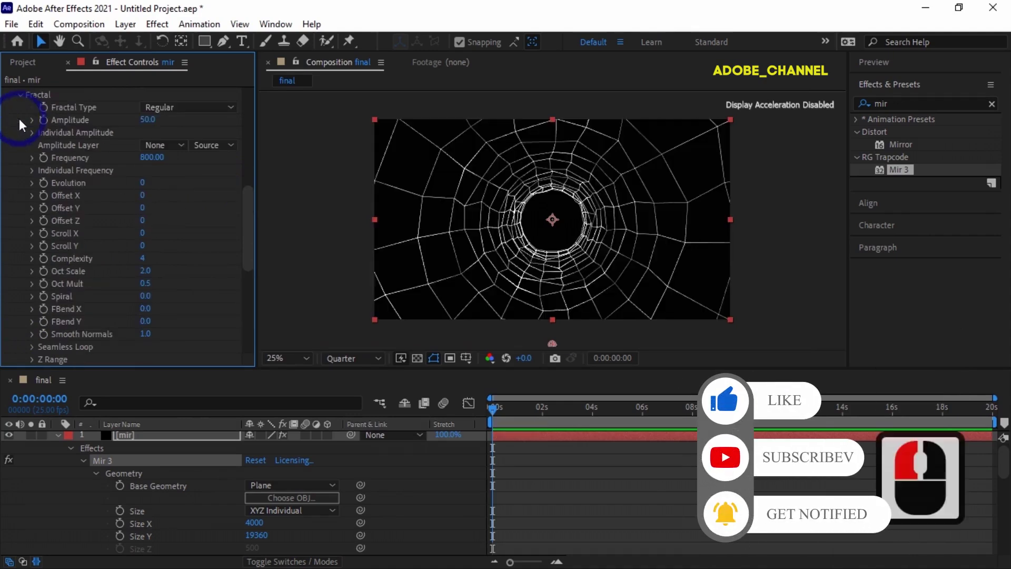
click(143, 120)
text(10)
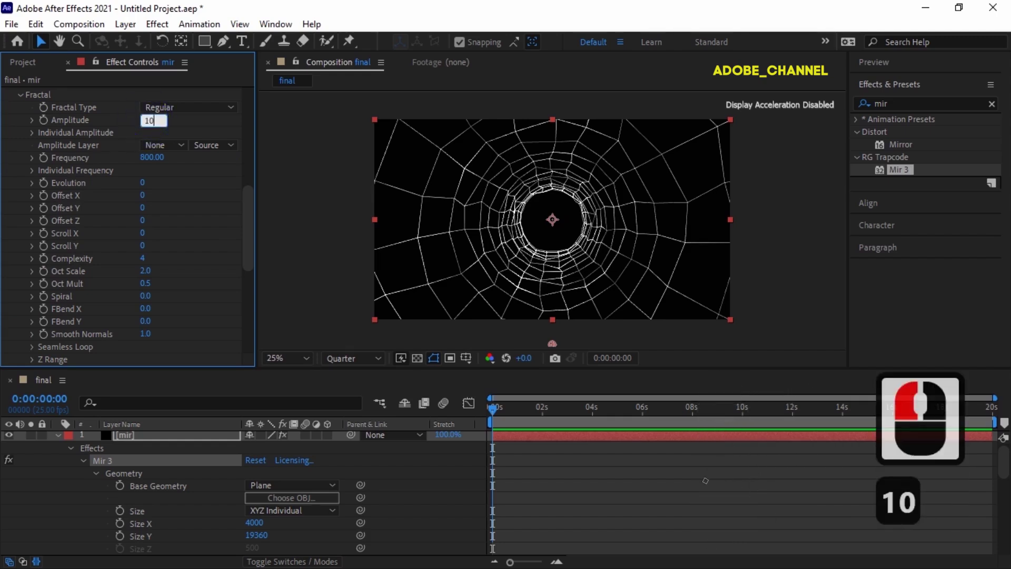
key(Return)
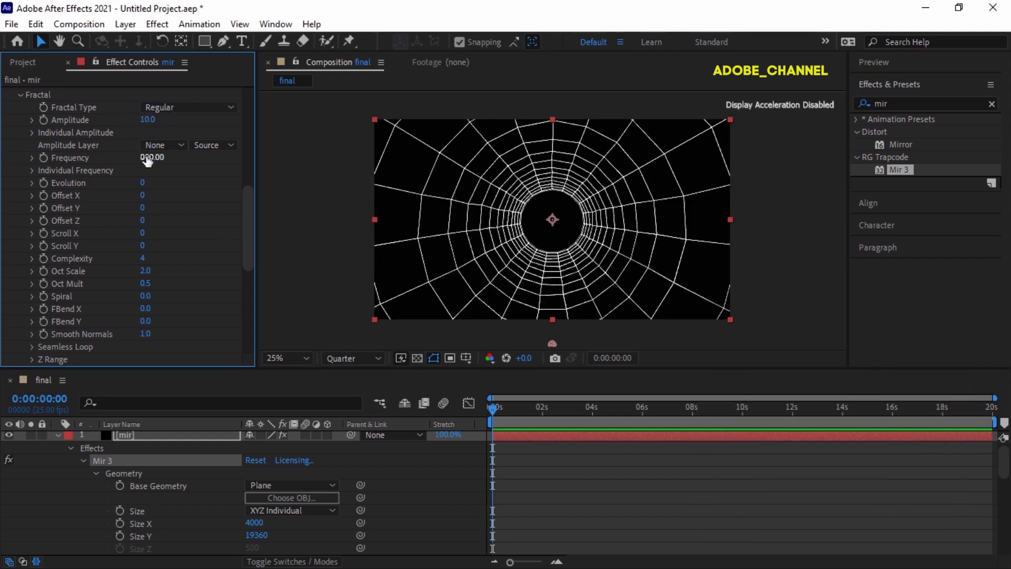
click(148, 158)
text(200)
key(Return)
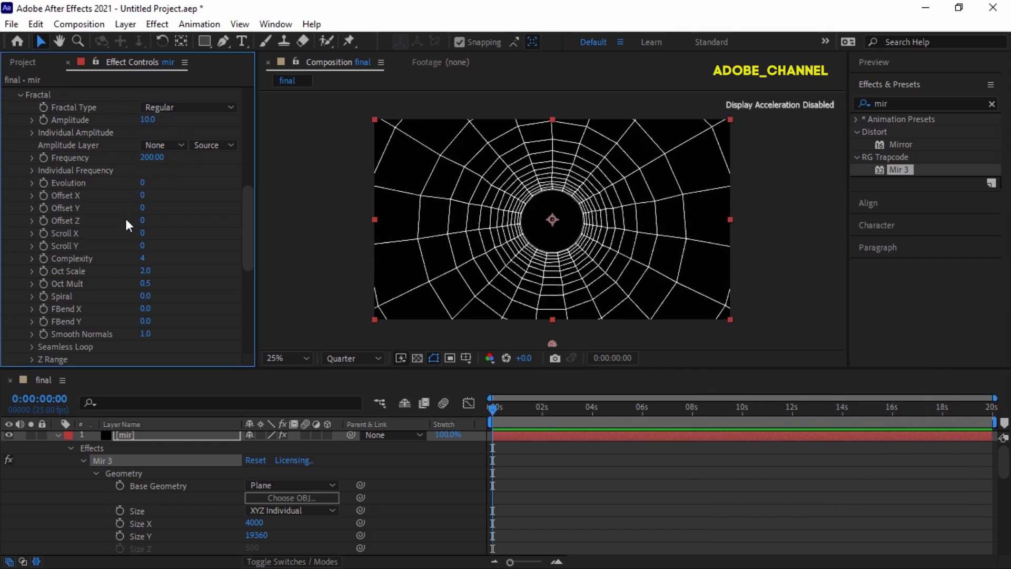
Add the expression time*500 to the Scroll Y property in the Mir 3 Fractal settings
alt+click(46, 246)
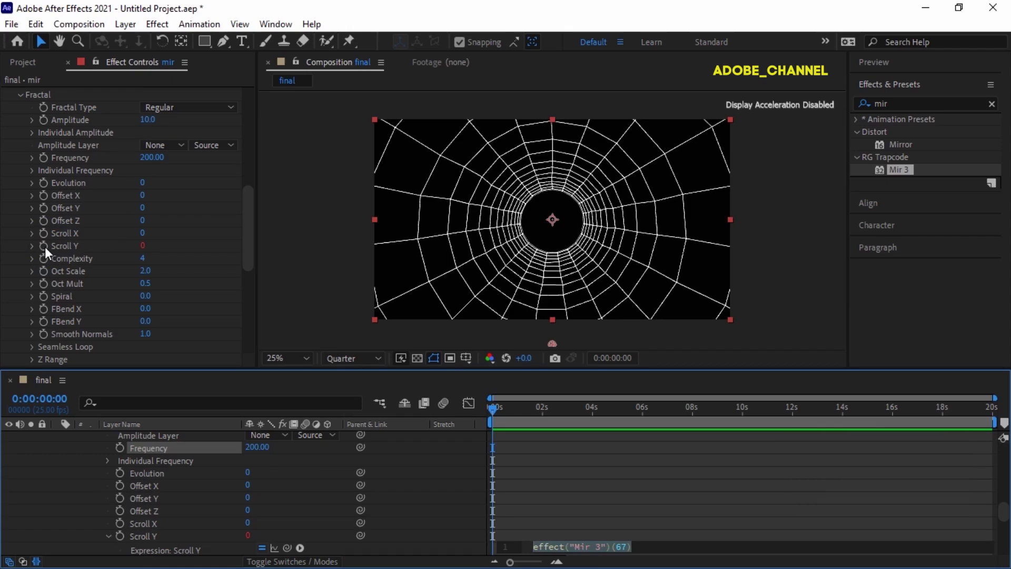
text(tim)
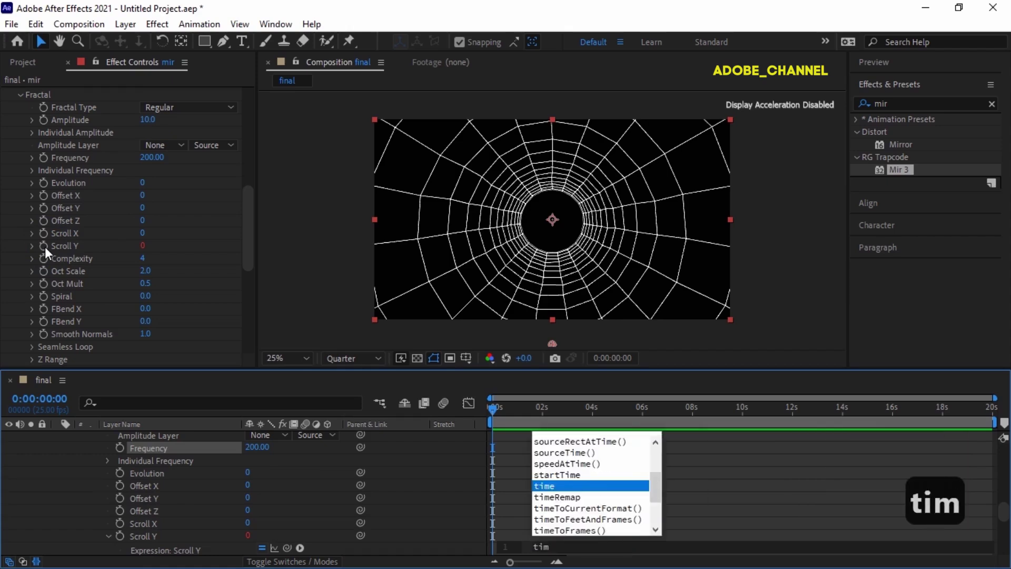
text(e*500)
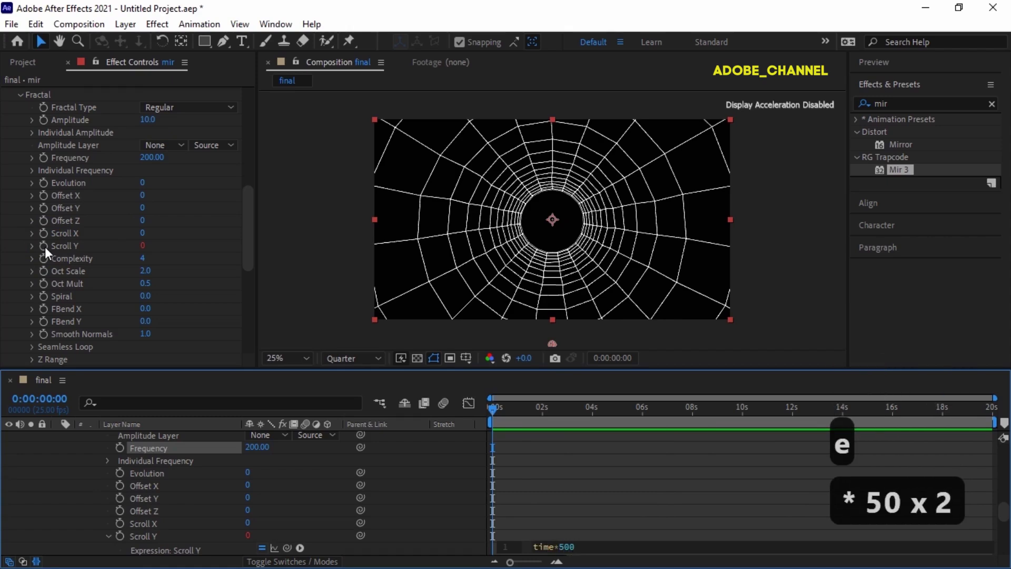
key(Return)
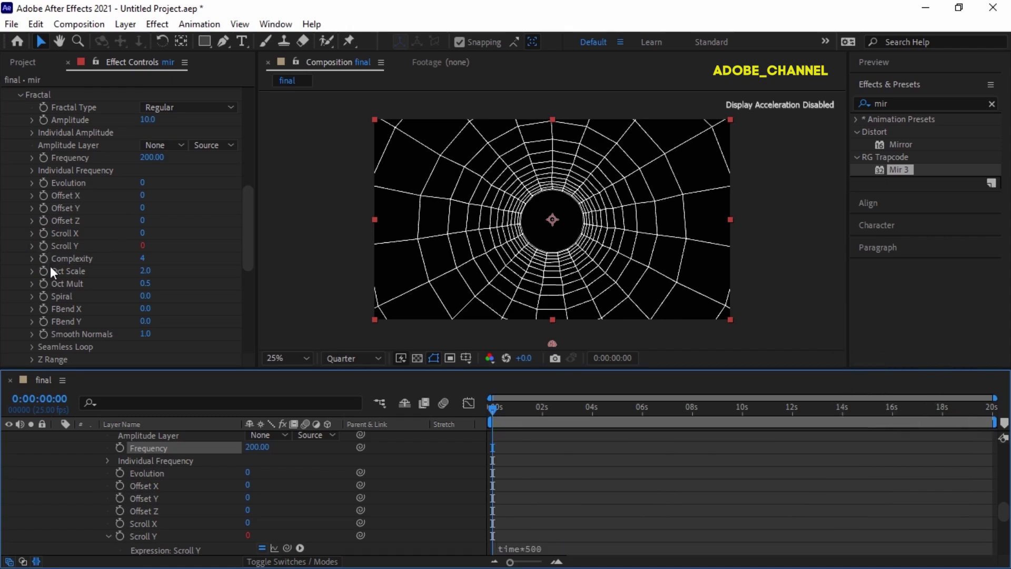
Set FBend X in the Mir 3 Fractal settings to 0.01
click(147, 311)
text(.01)
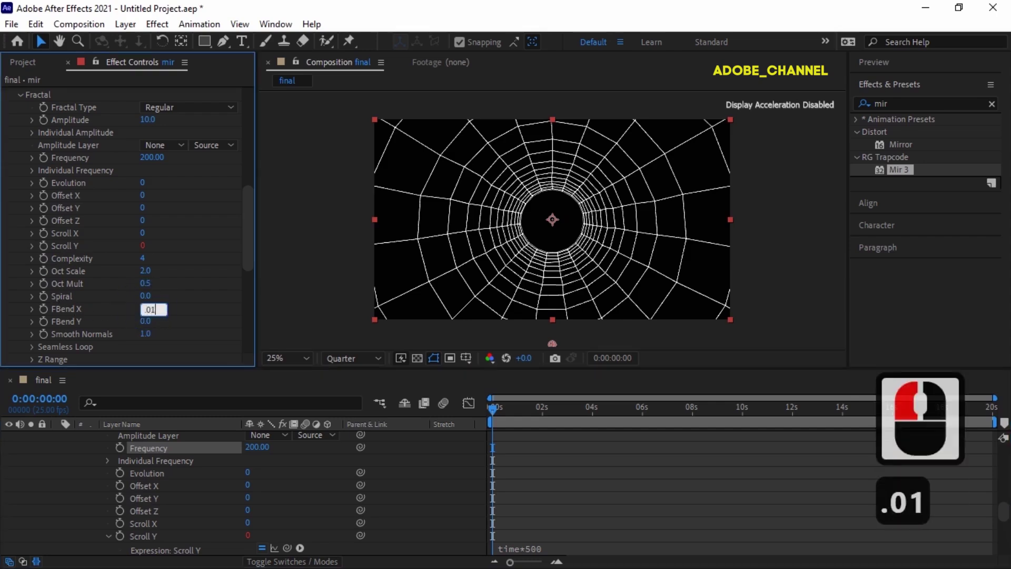
key(Return)
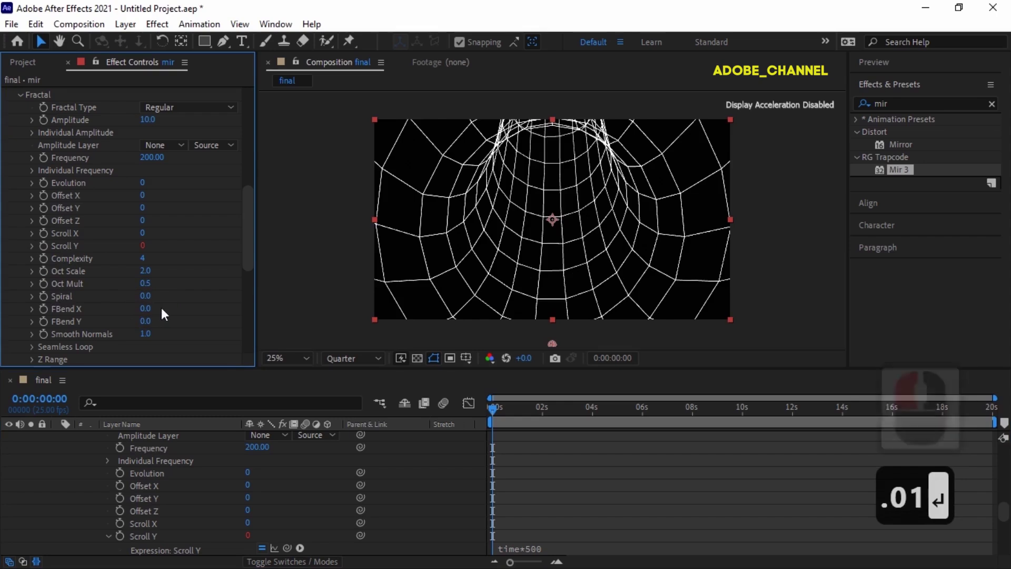
Set the Line Size in the Mir 3 Shader settings to 3
scroll(150, 290, down, 7)
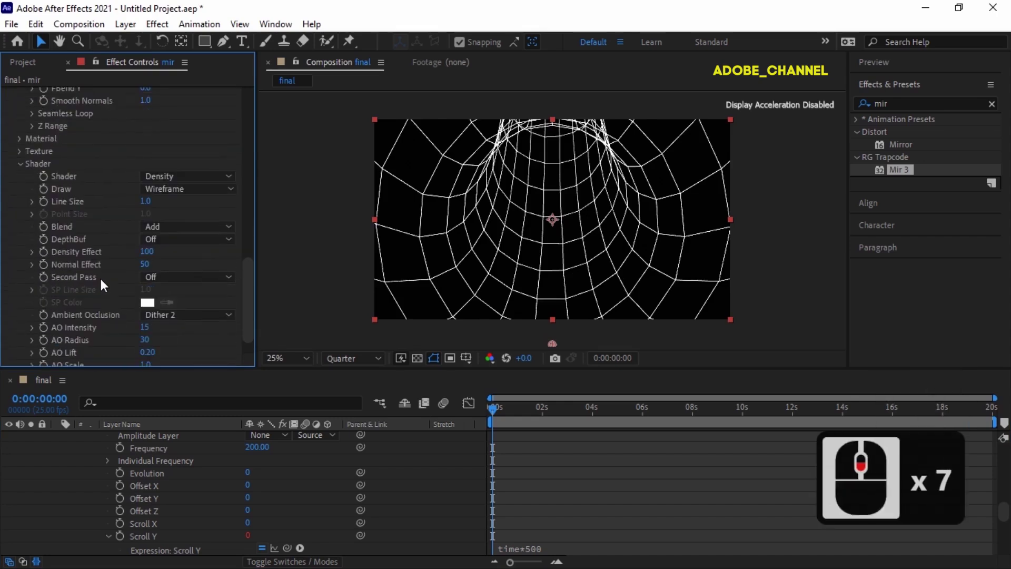
click(147, 201)
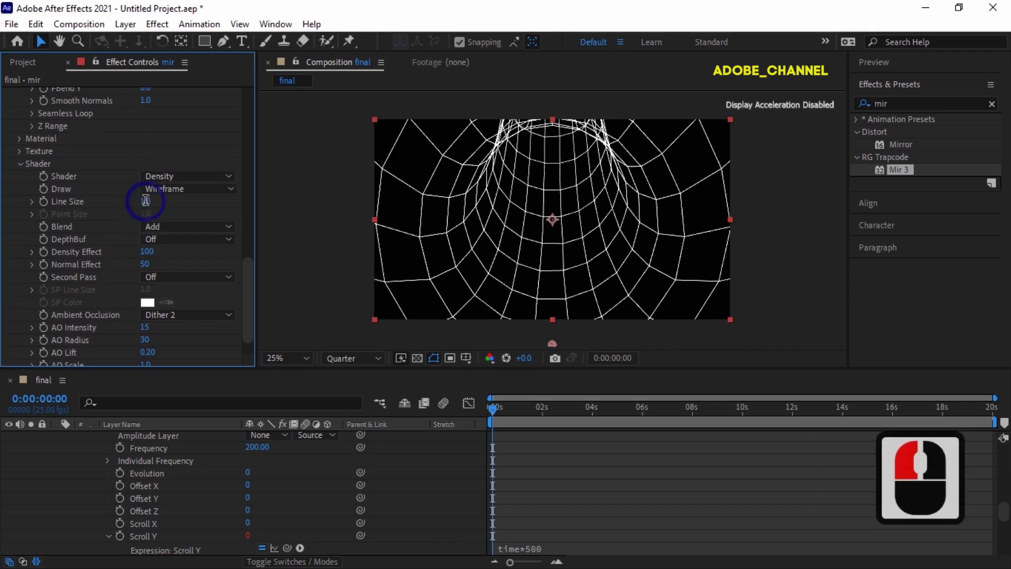
text(3)
key(Return)
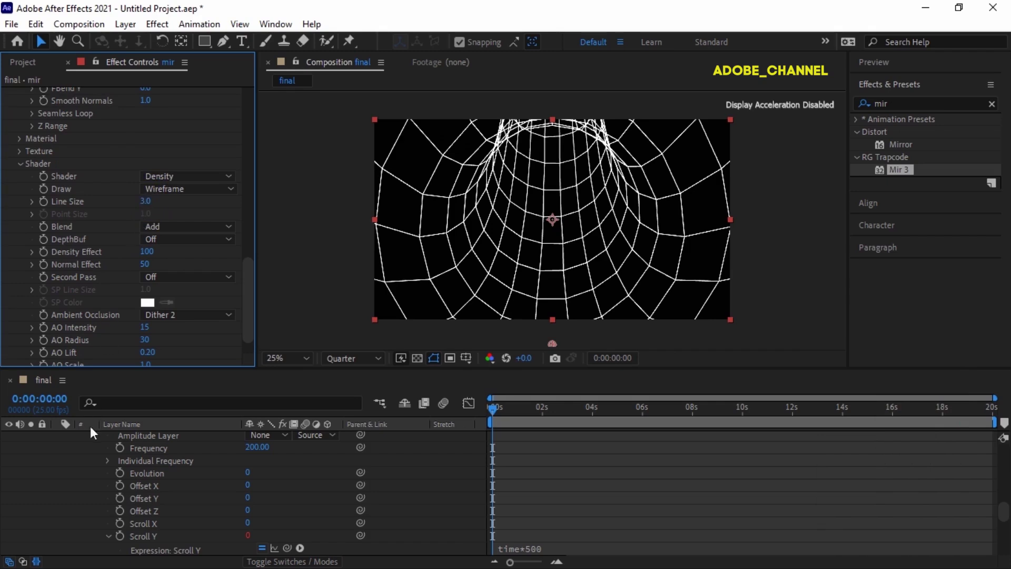
Collapse the mir layer's properties and add a two-node camera with the 35mm preset to the composition
scroll(84, 488, up, 11)
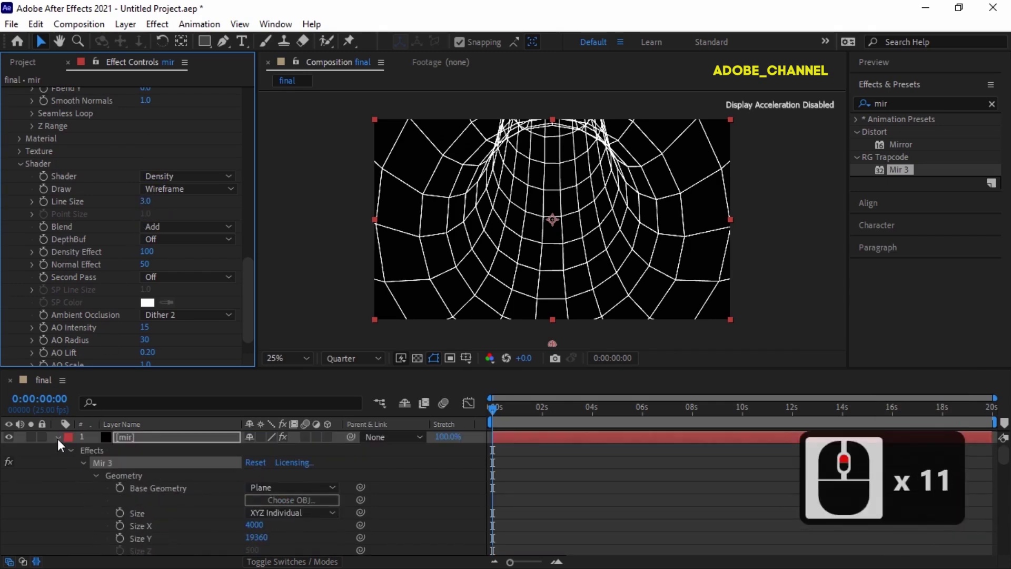
click(58, 437)
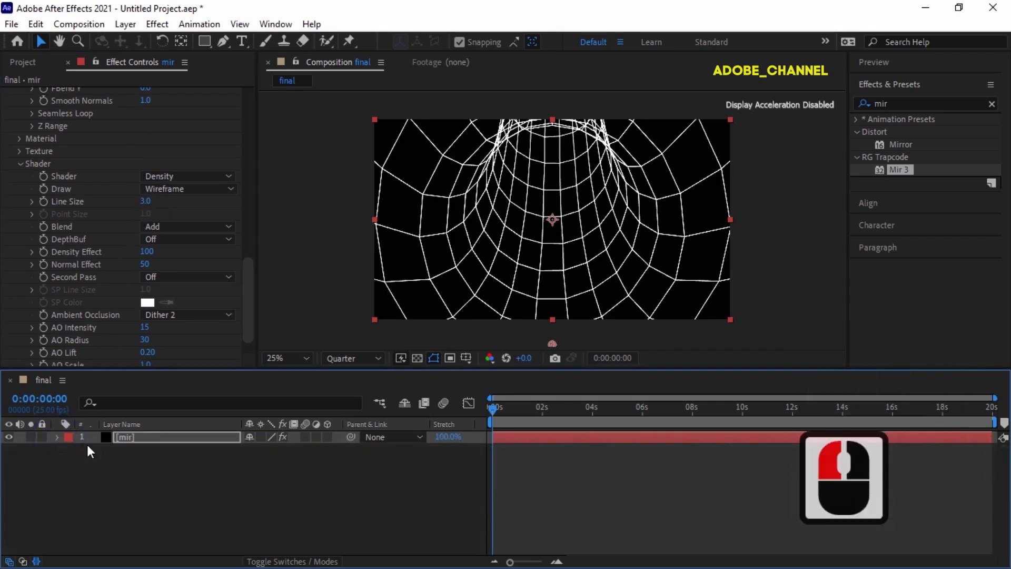
right_click(211, 490)
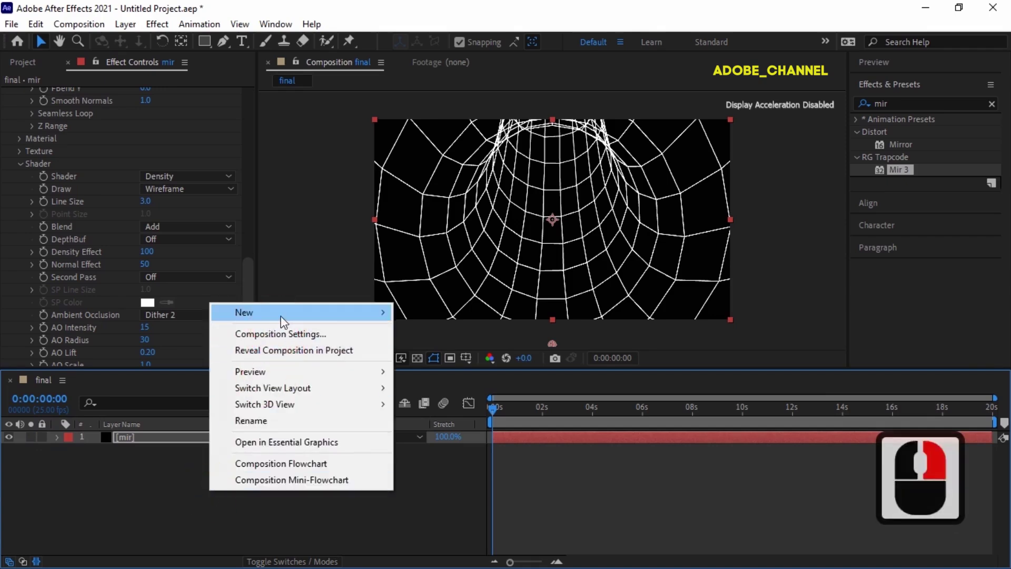
mouse_move(280, 313)
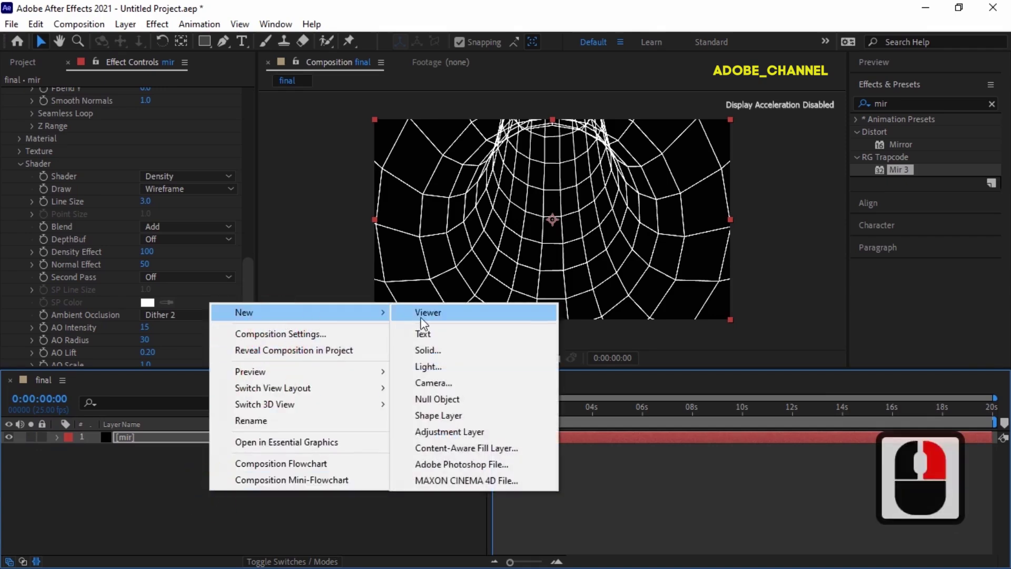
click(429, 383)
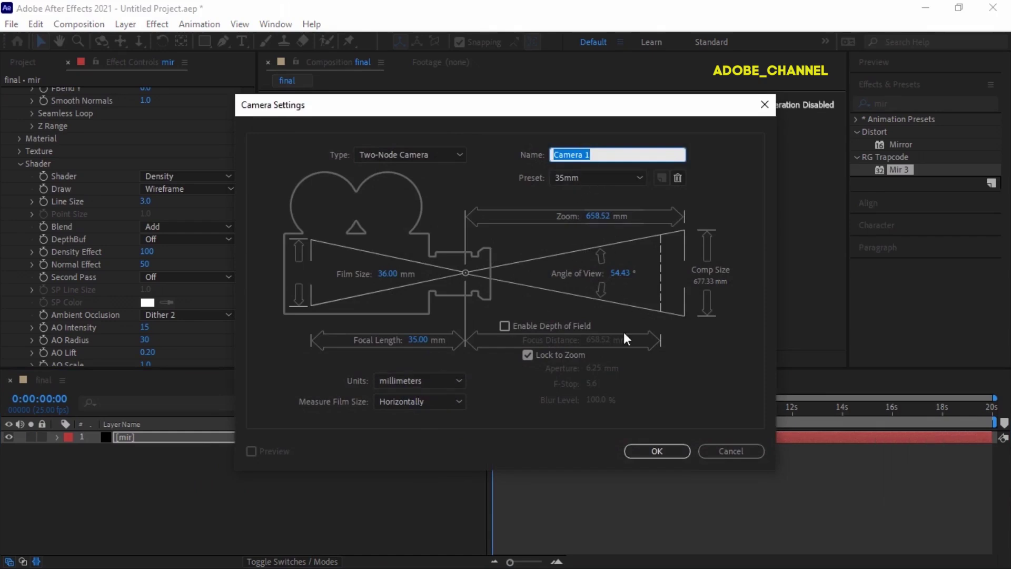
click(658, 451)
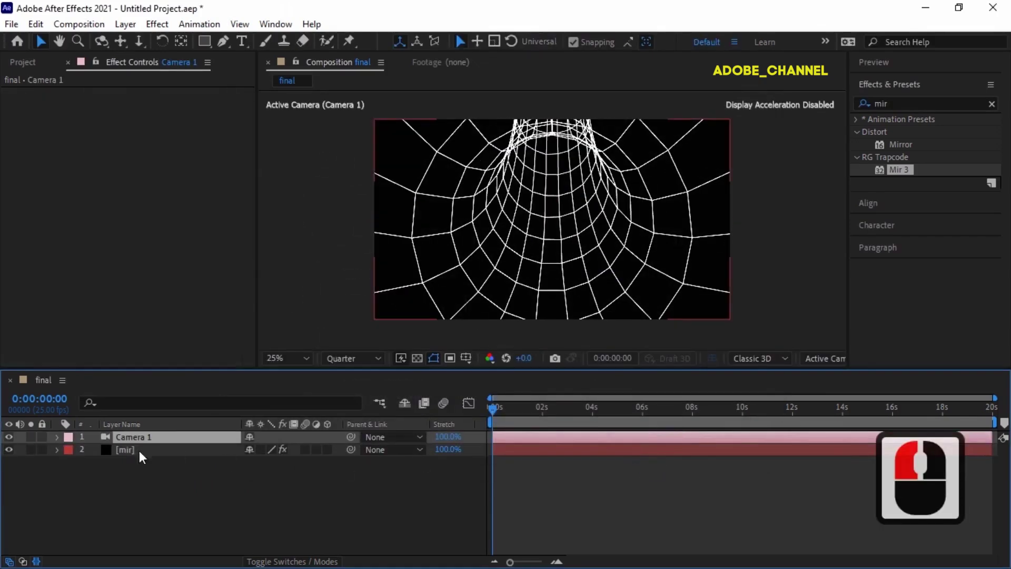
Set the Zoom in the Camera 1 layer's Camera Options to 1500 pixels
click(56, 438)
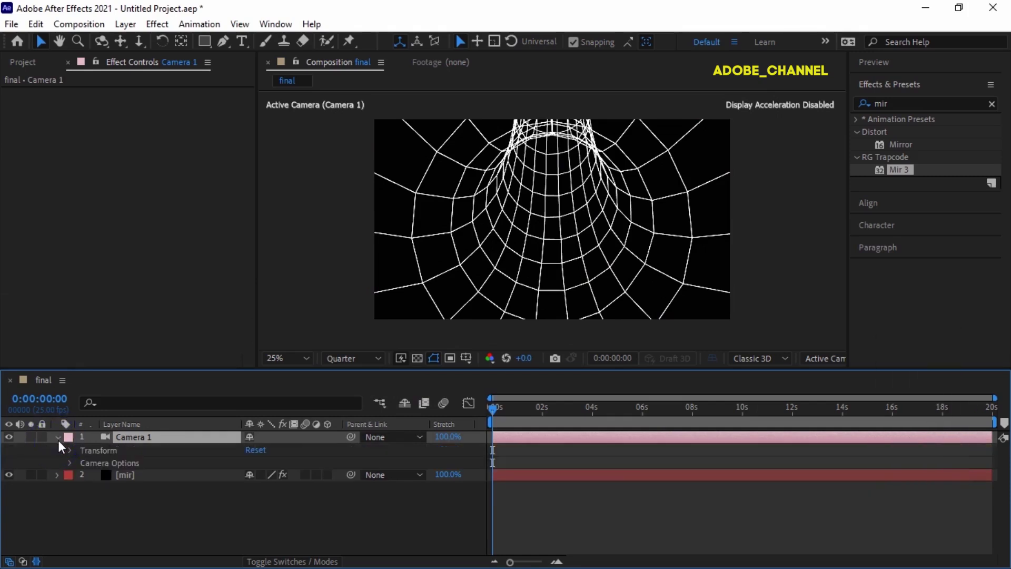
click(70, 462)
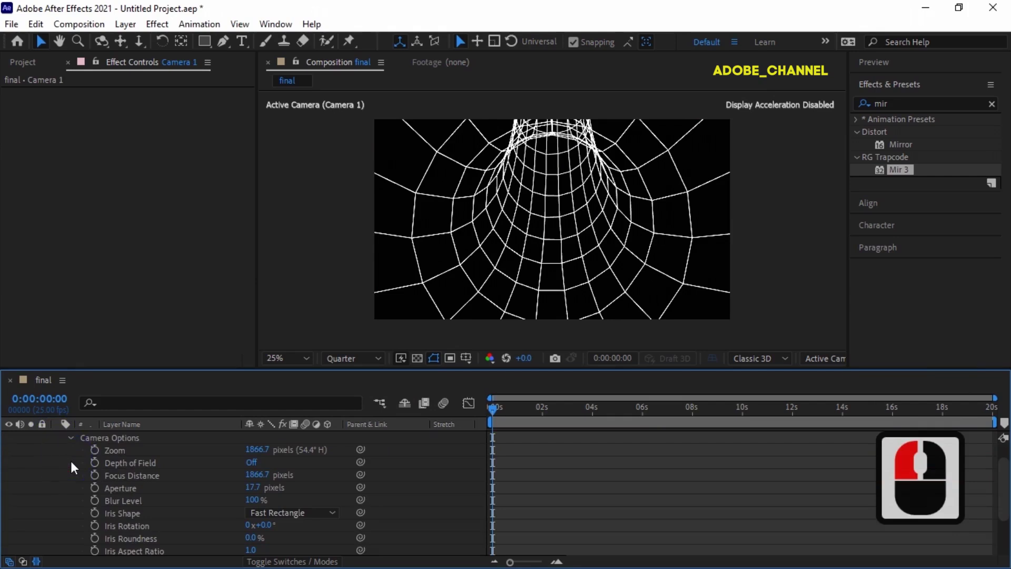
click(256, 449)
text(1500)
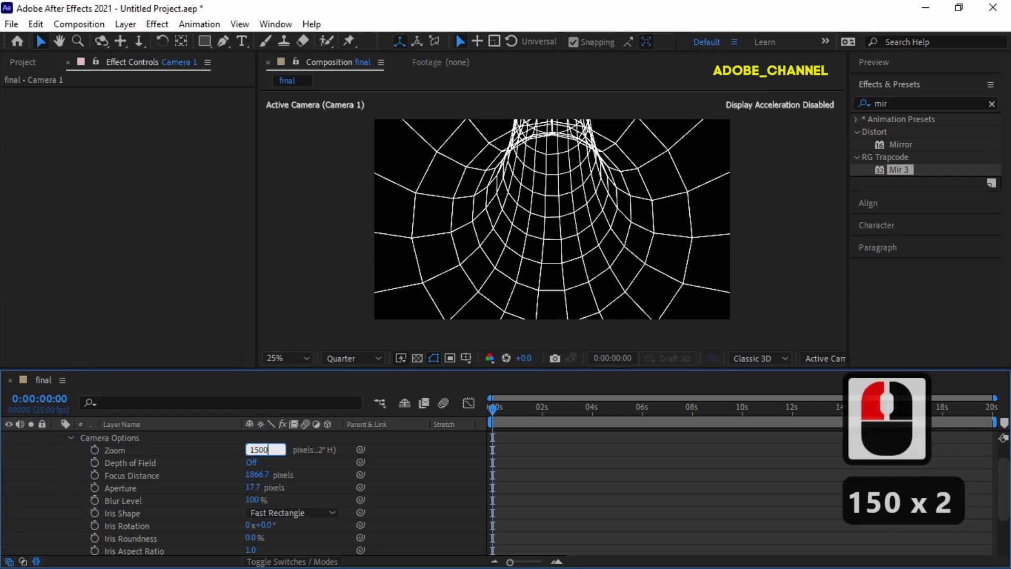
key(Return)
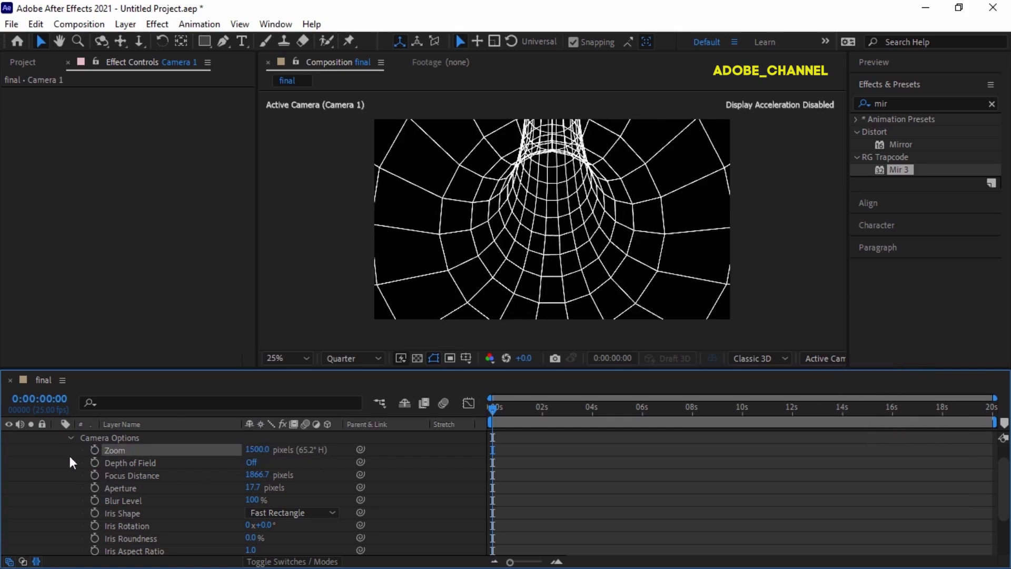
click(70, 437)
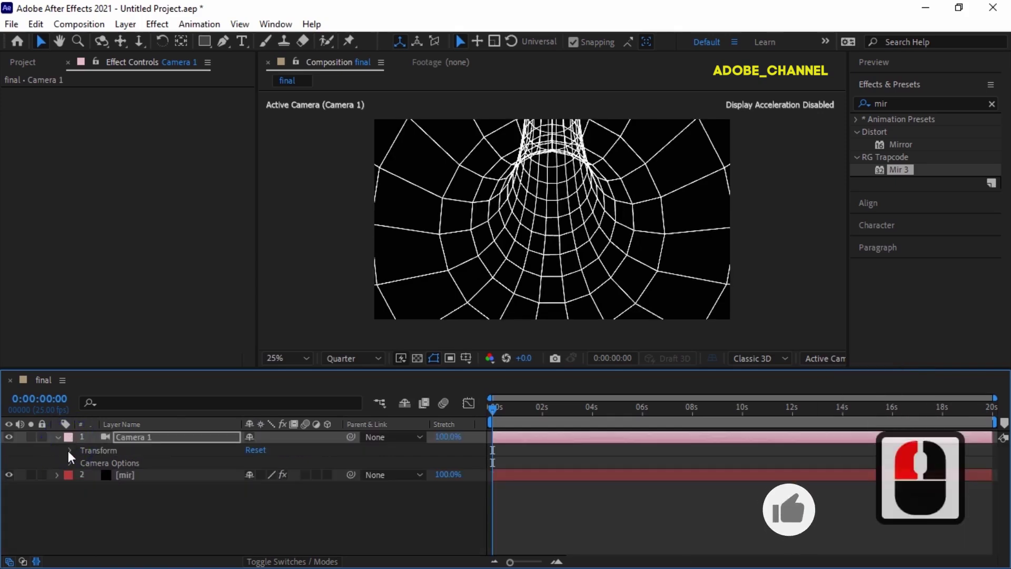
Add a Z Rotation keyframe of -20° to Camera 1 at the start of the timeline
click(69, 450)
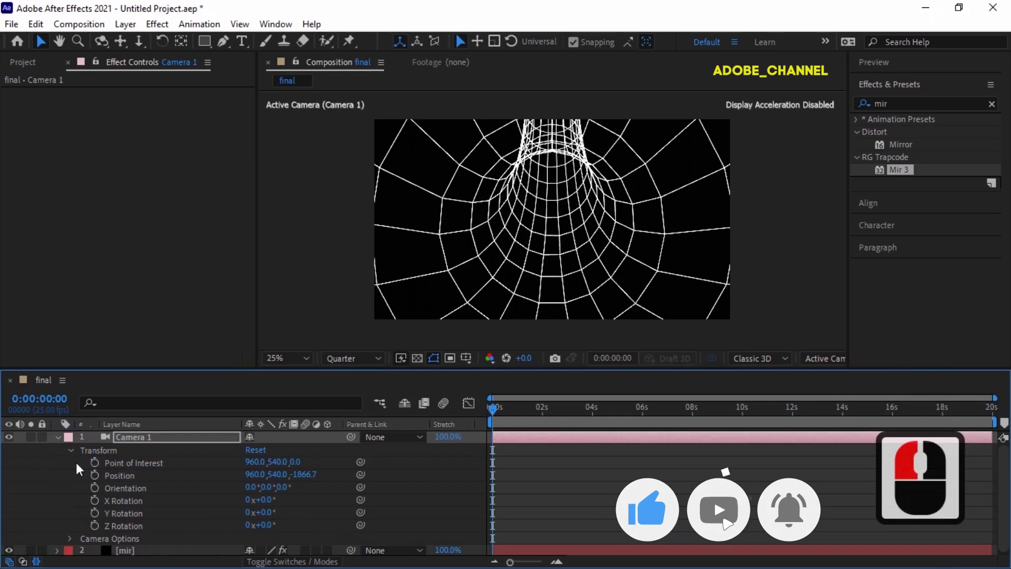
click(94, 526)
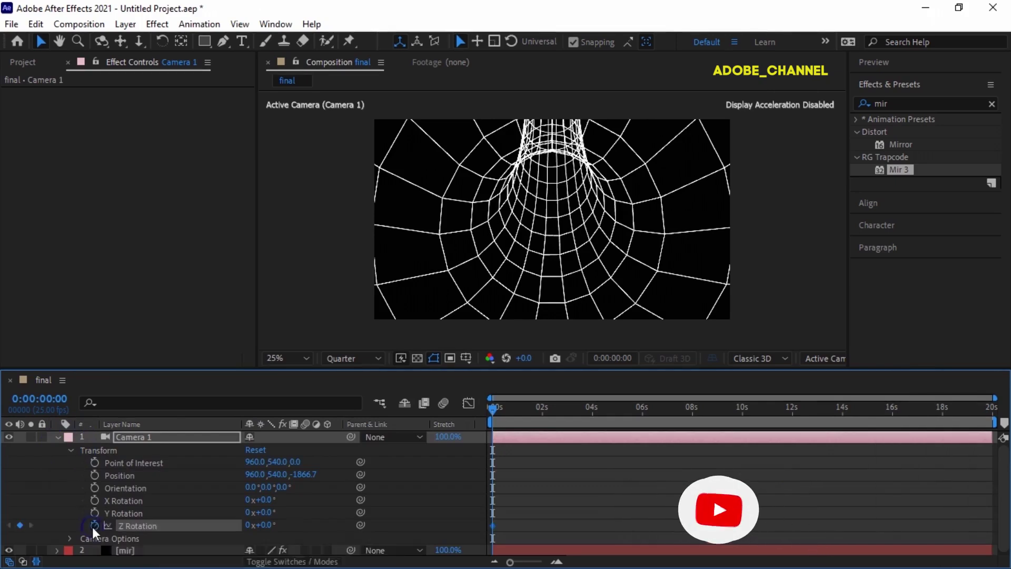
click(266, 524)
text(-20)
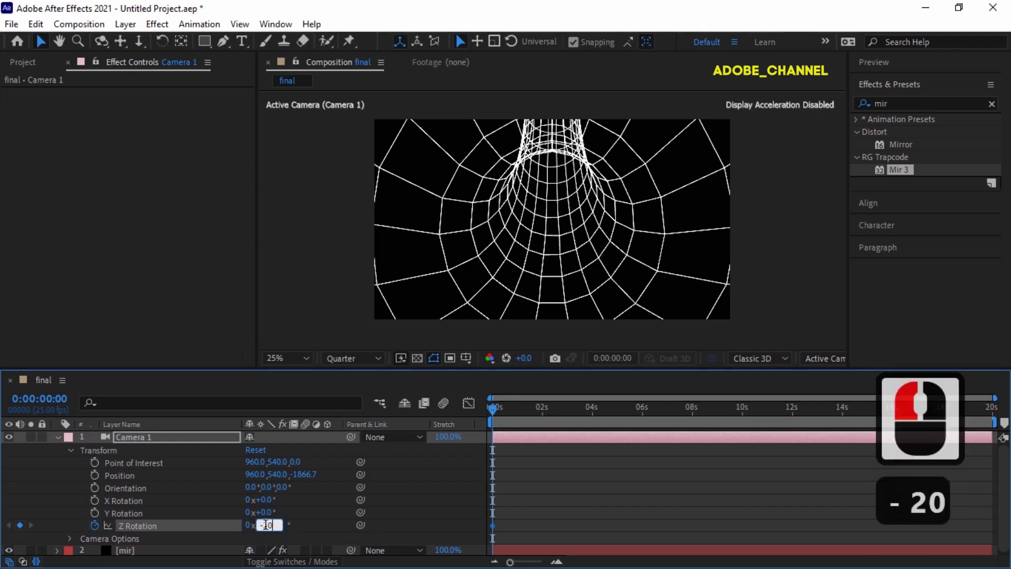
key(Return)
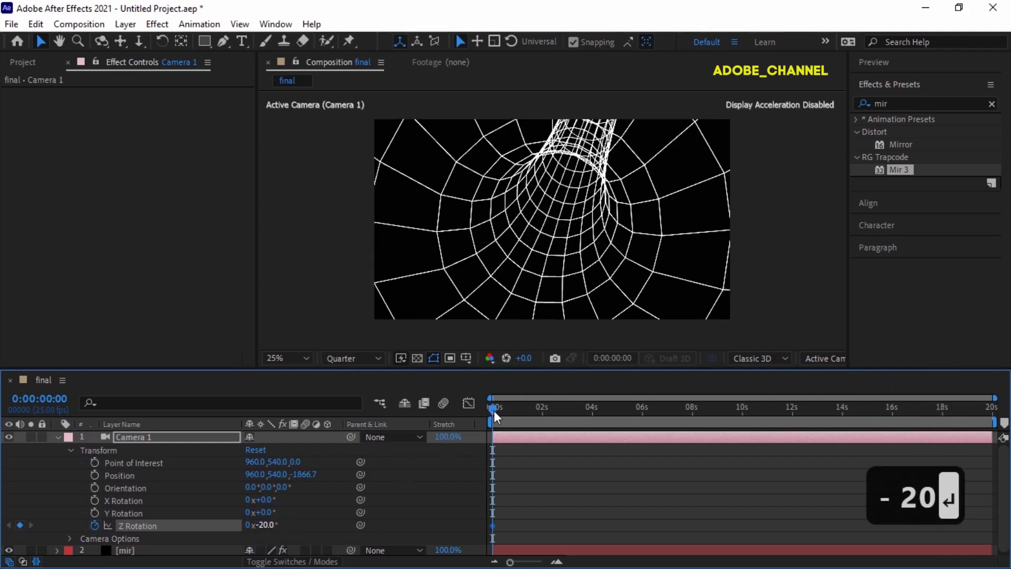
Add a Z Rotation keyframe of 20° to Camera 1 at 0:00:19:24 and collapse the camera's properties
drag(495, 416, 1005, 420)
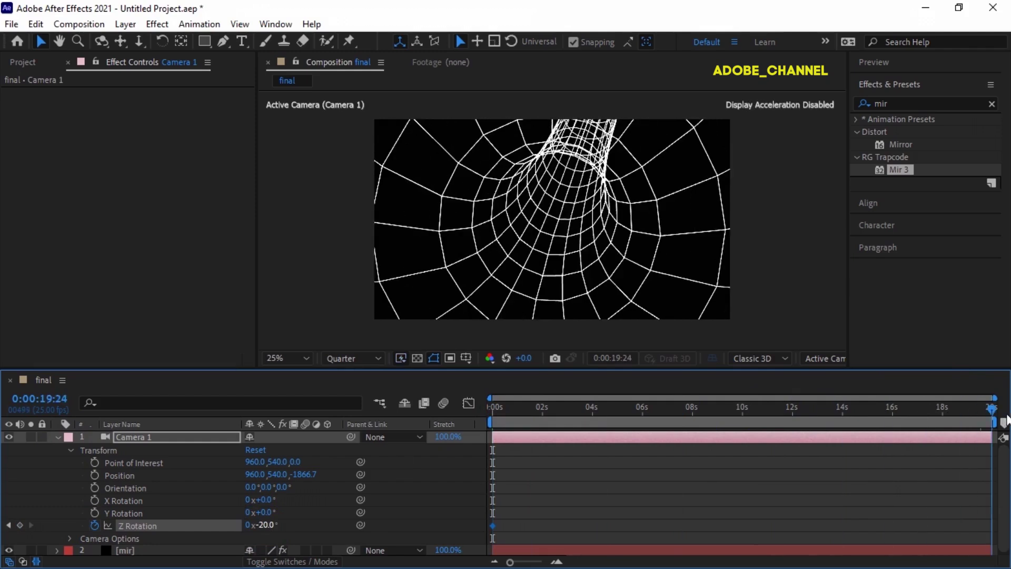
click(1005, 419)
click(266, 526)
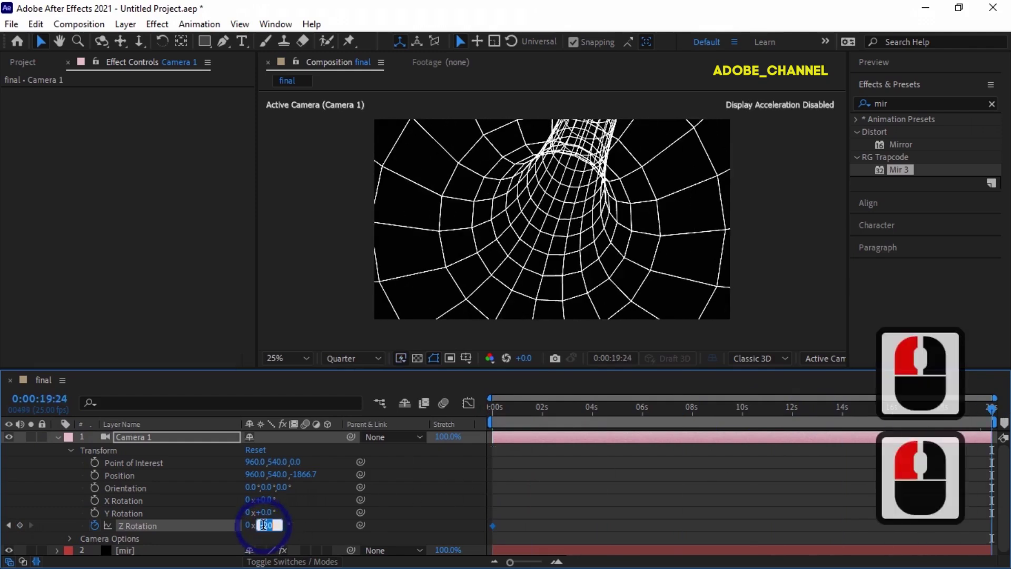
text(20)
key(Return)
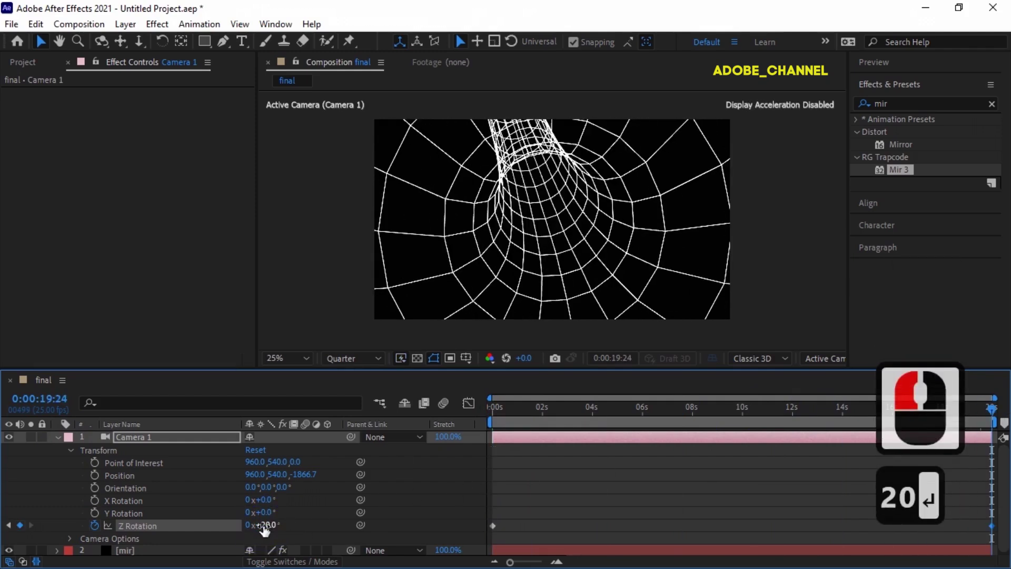
click(70, 451)
click(62, 439)
click(58, 437)
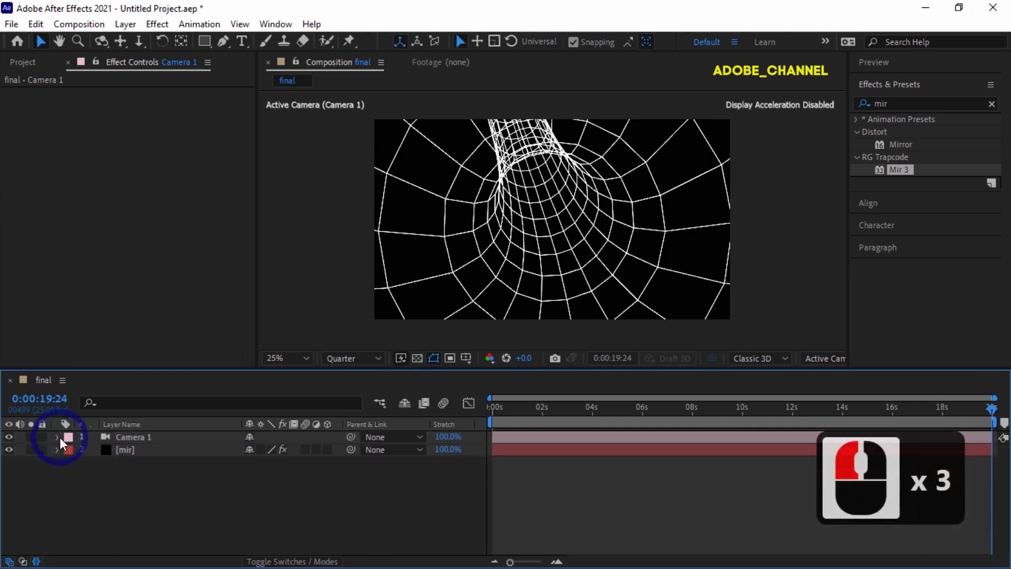
Duplicate the mir layer and rename the copy dots
click(143, 450)
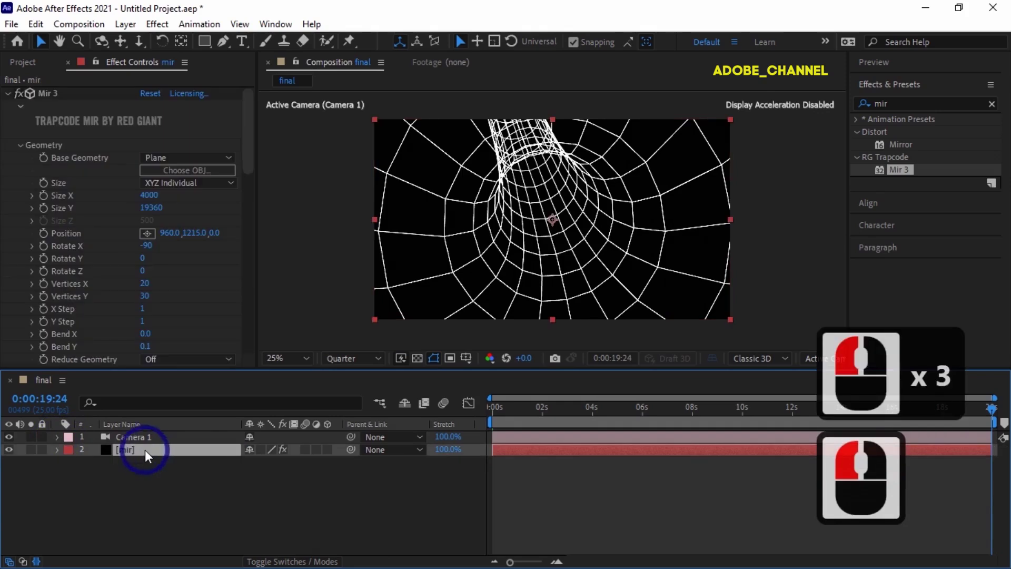
key(ctrl+d)
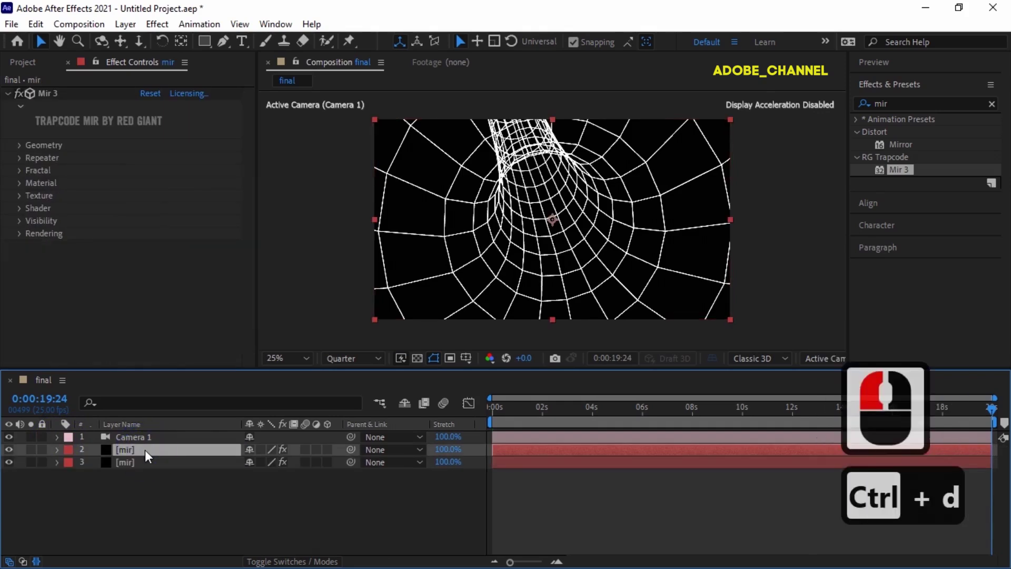
right_click(147, 447)
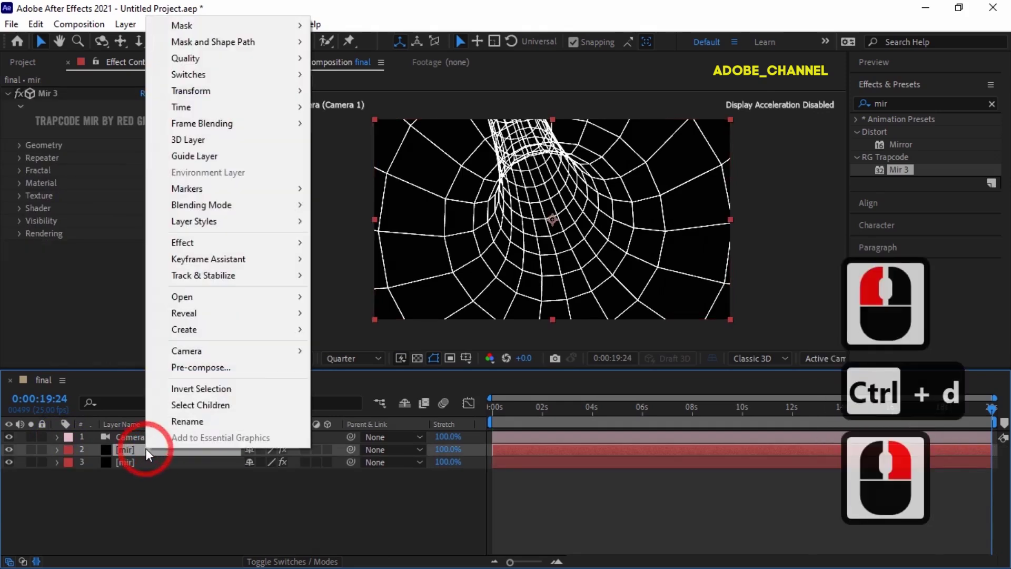
click(184, 422)
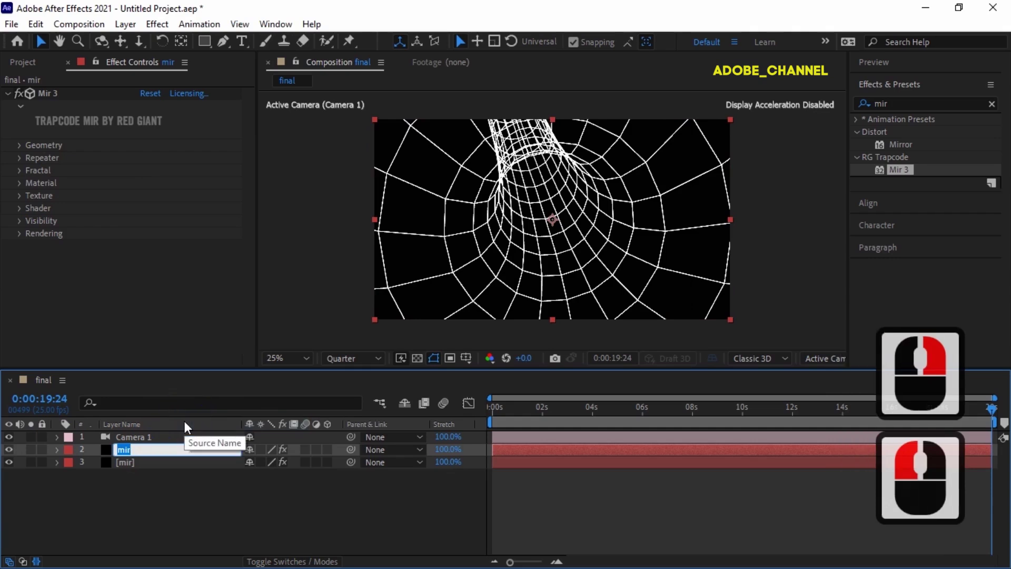
text(dots)
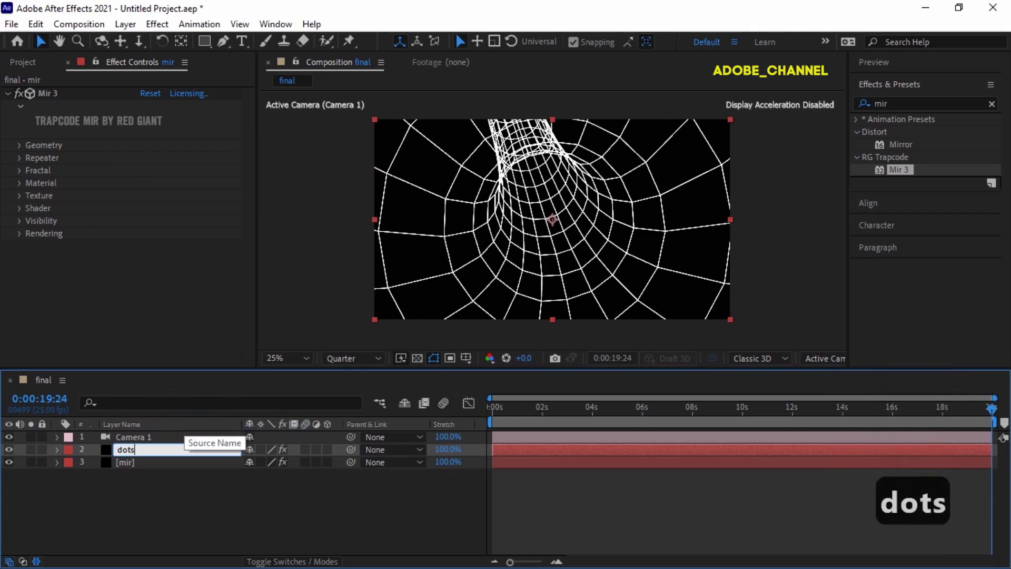
key(Return)
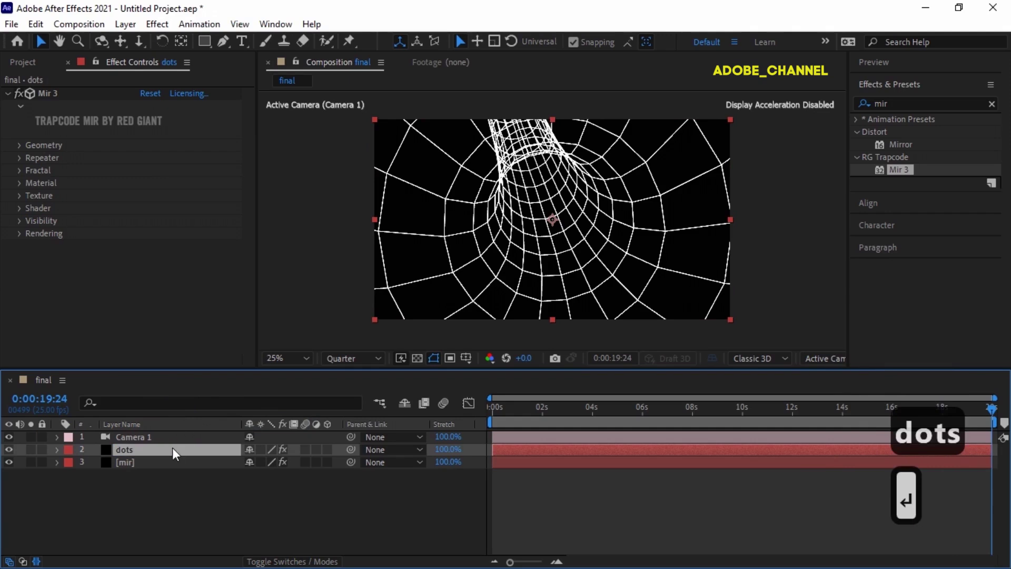
Place the dots layer below the mir layer and set its Mir 3 Shader Draw mode to Points
drag(170, 451, 170, 472)
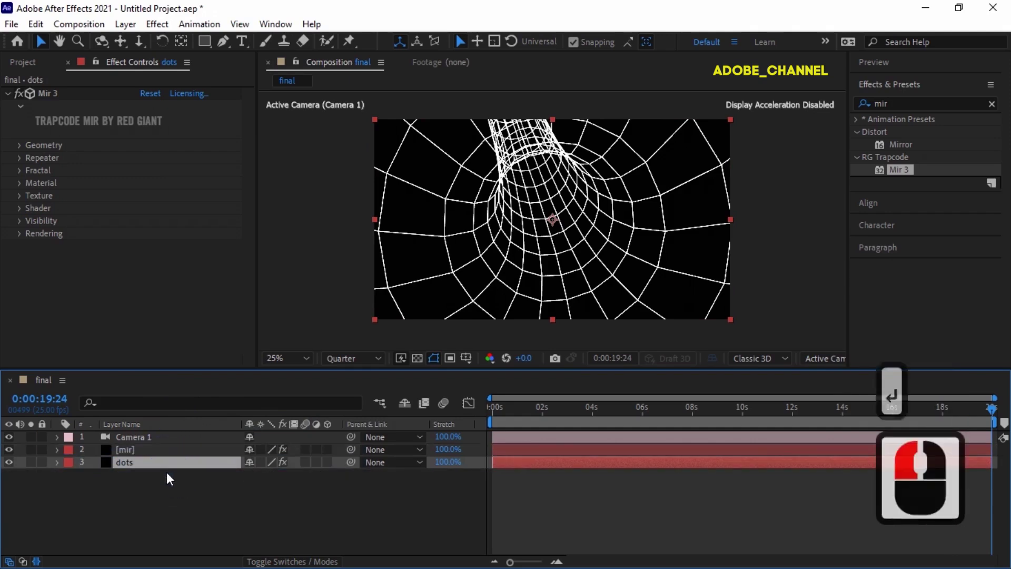
click(19, 208)
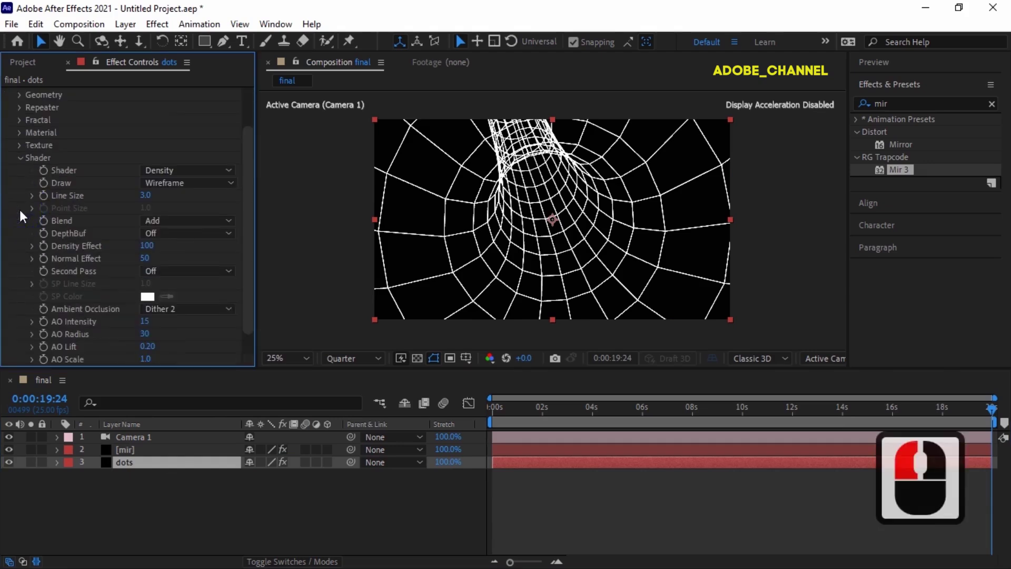
click(229, 183)
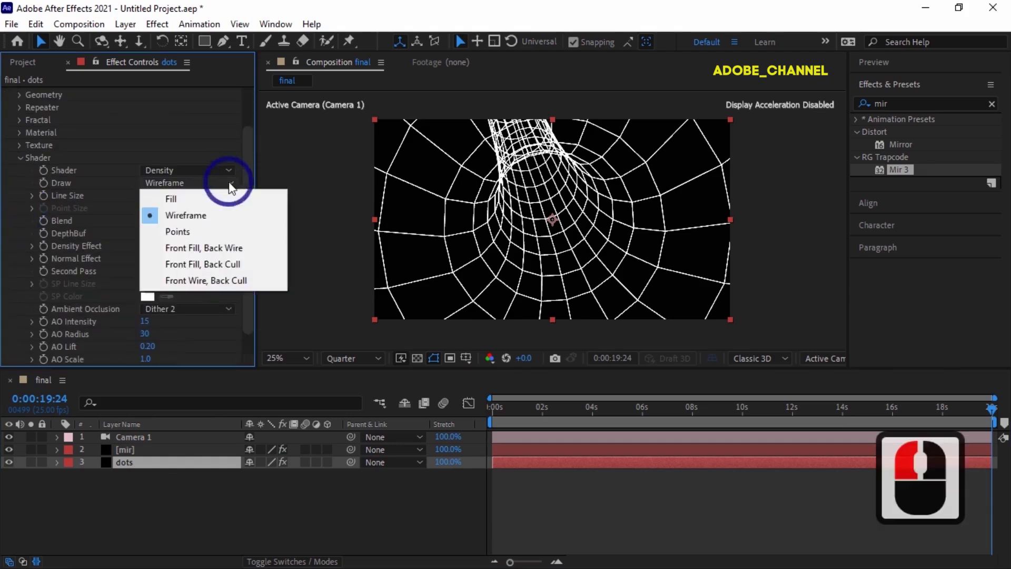
click(213, 233)
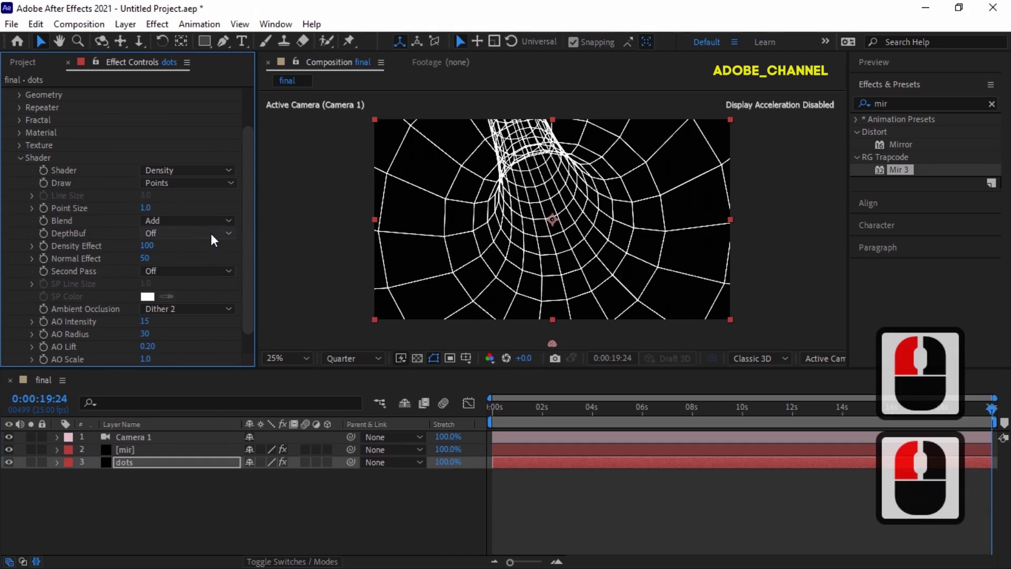
In the dots layer's Mir 3 geometry, set Size Y to 14960 and Size X to 100000
click(20, 95)
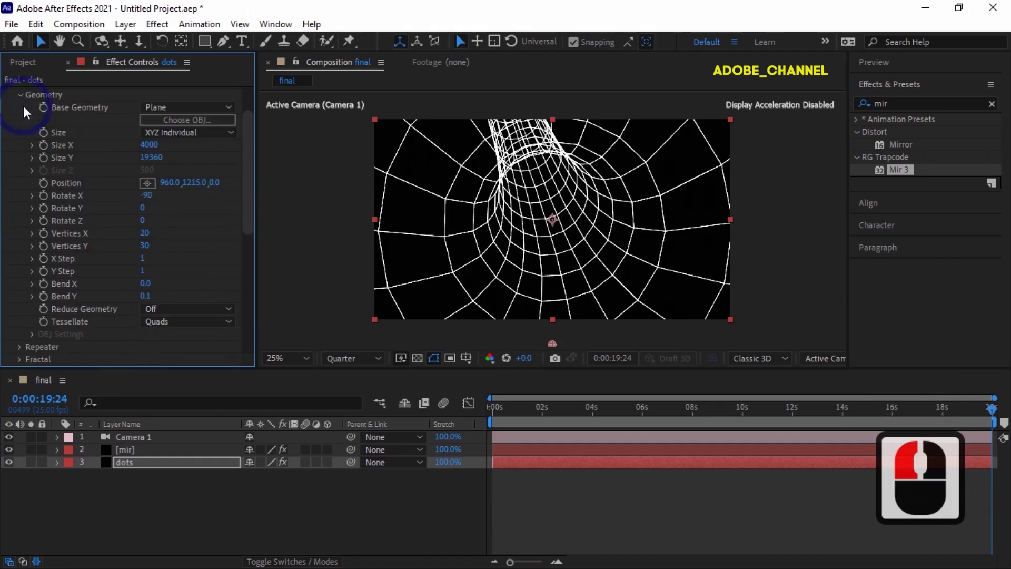
click(147, 154)
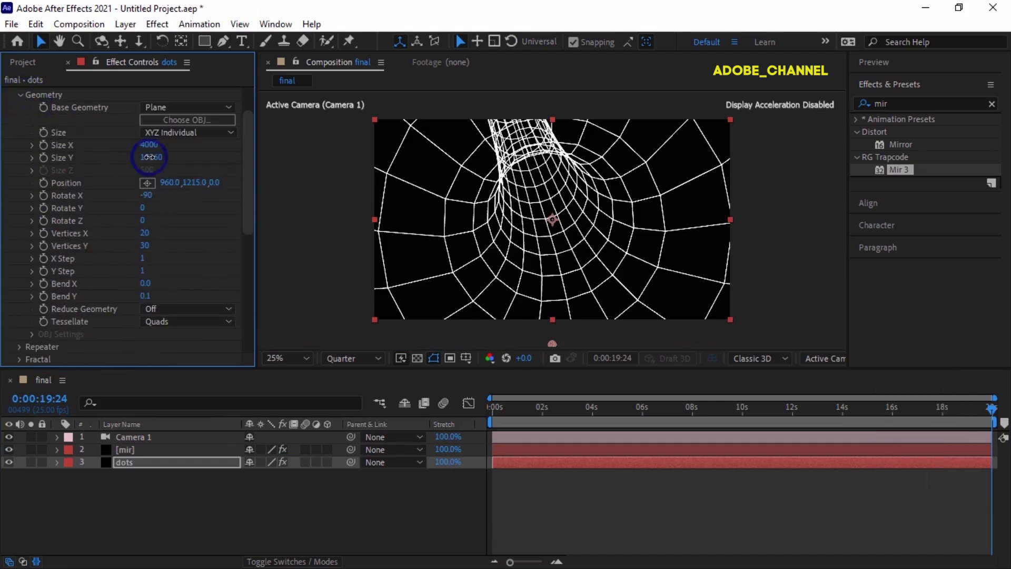
text(1)
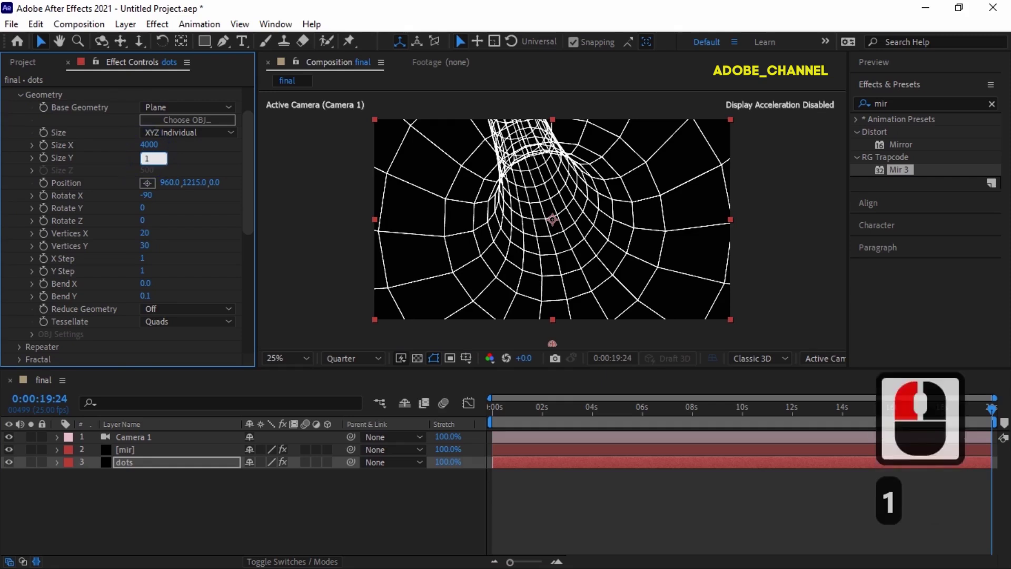
text(4960)
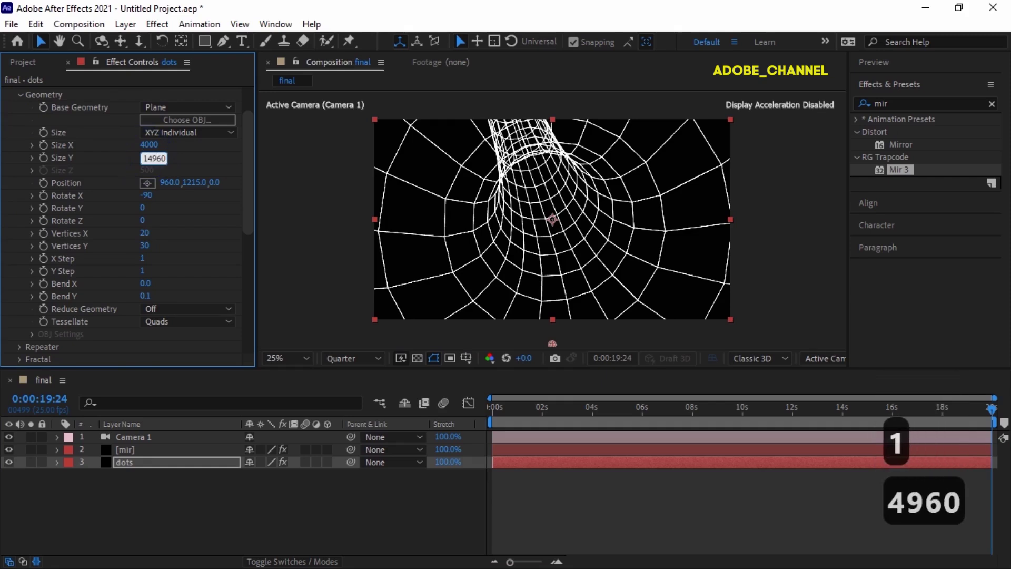
key(Return)
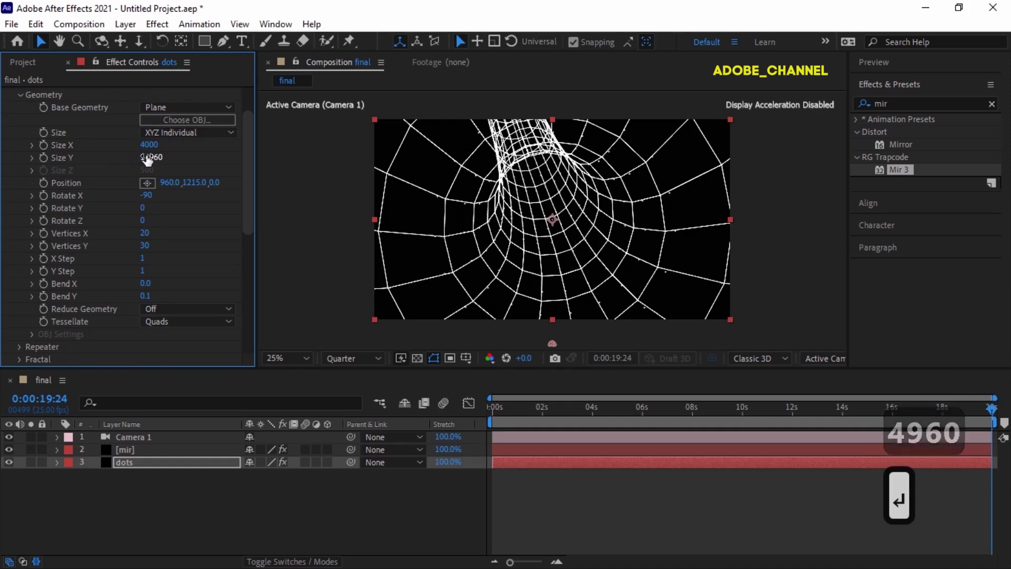
click(148, 143)
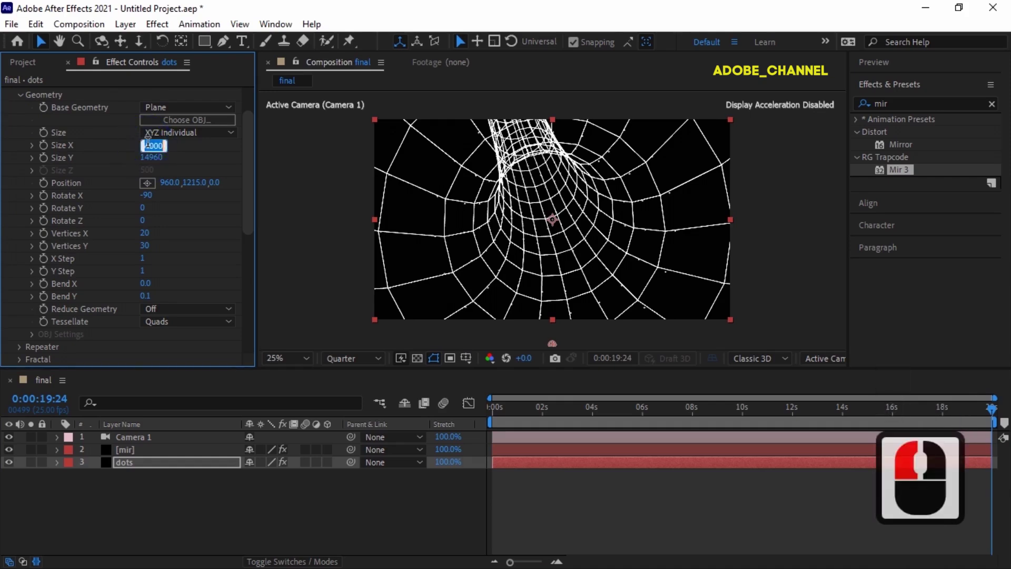
text(1000)
text(0)
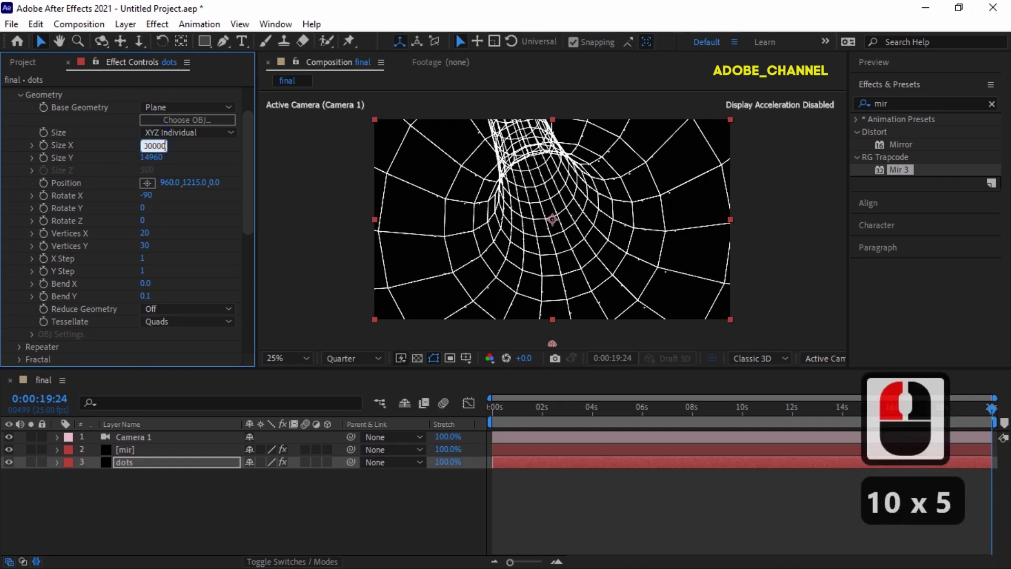
text(0)
key(Return)
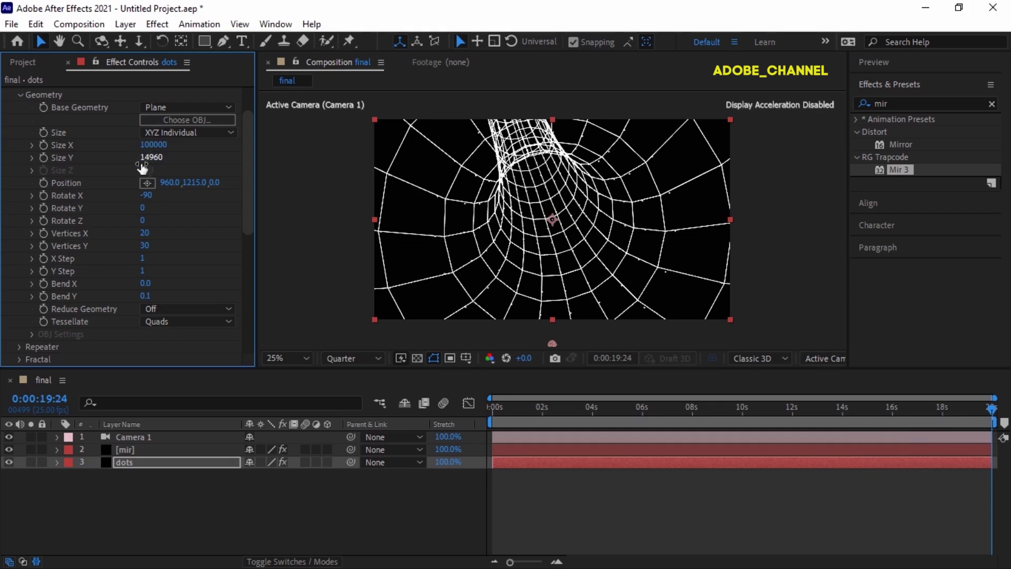
Set the dots layer's Mir 3 Vertices X to 200 and Vertices Y to 300
click(144, 235)
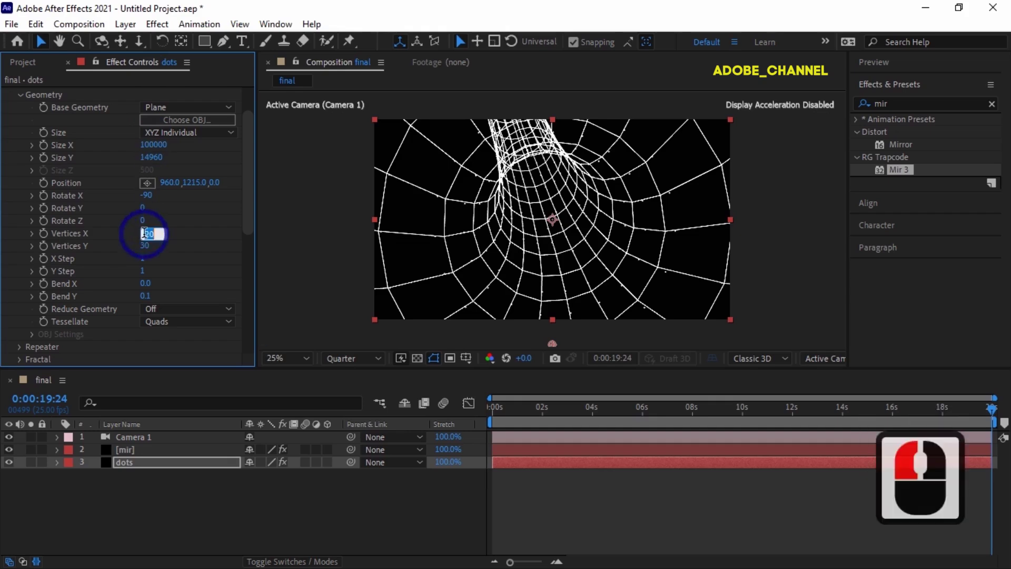
text(200)
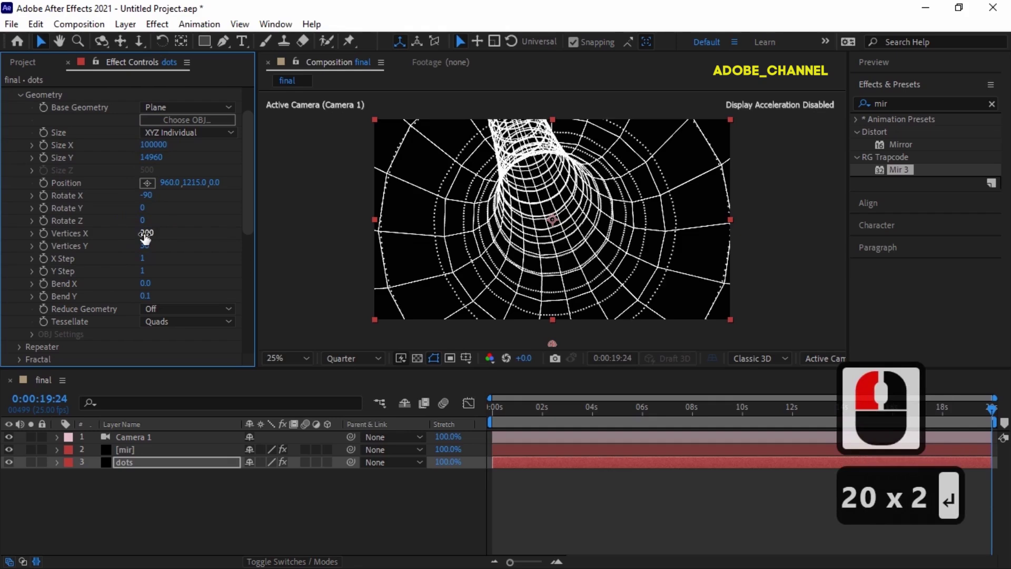
click(144, 247)
text(3)
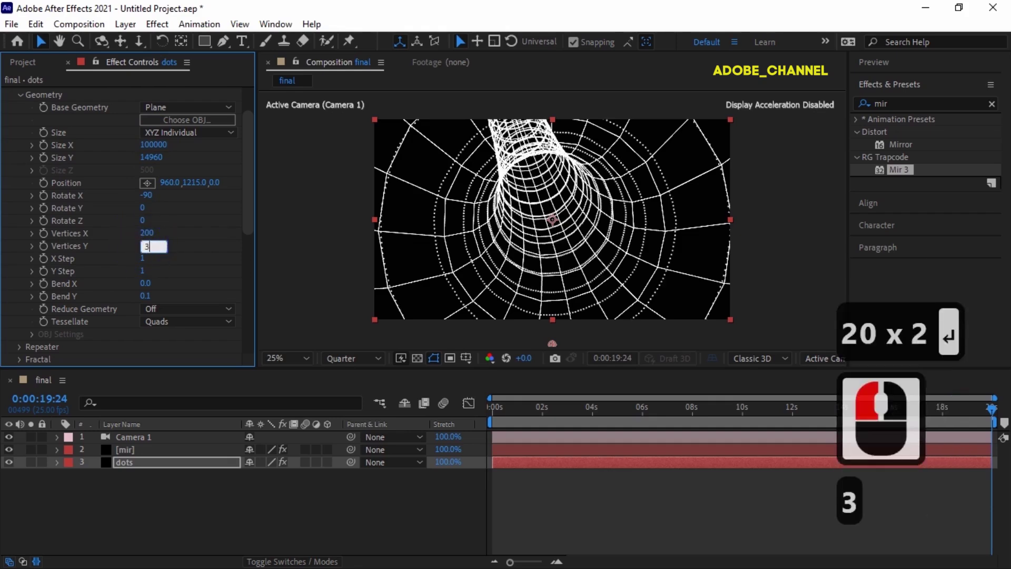
text(00)
key(Return)
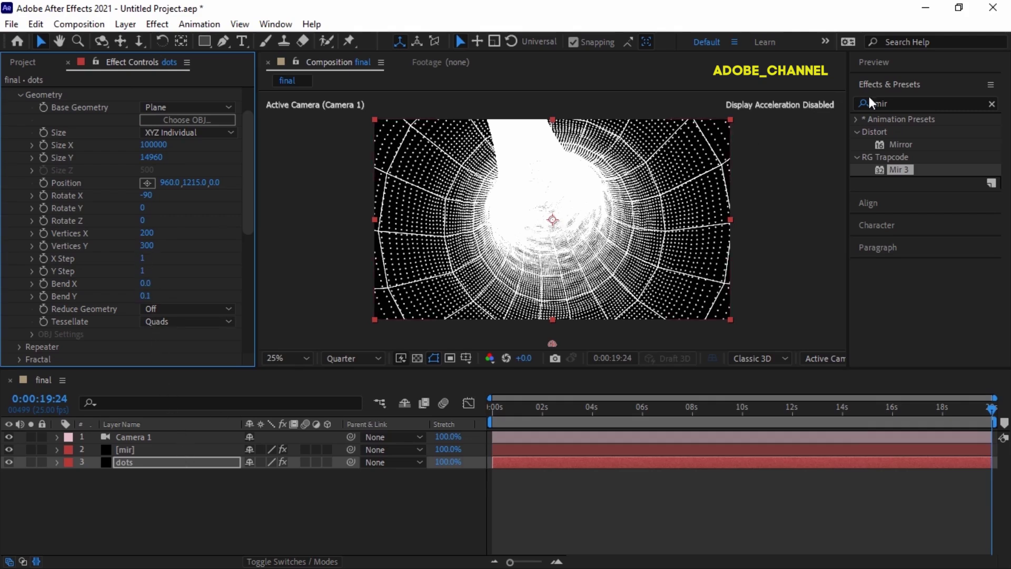
Apply the Fill effect to the dots layer and set its color to FF0036
click(904, 103)
click(864, 105)
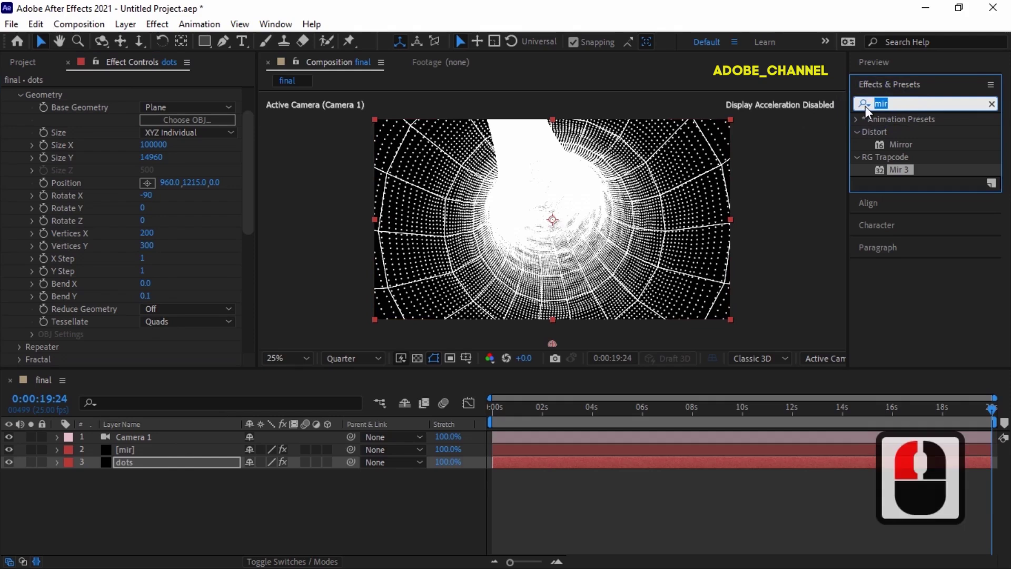
text(fill)
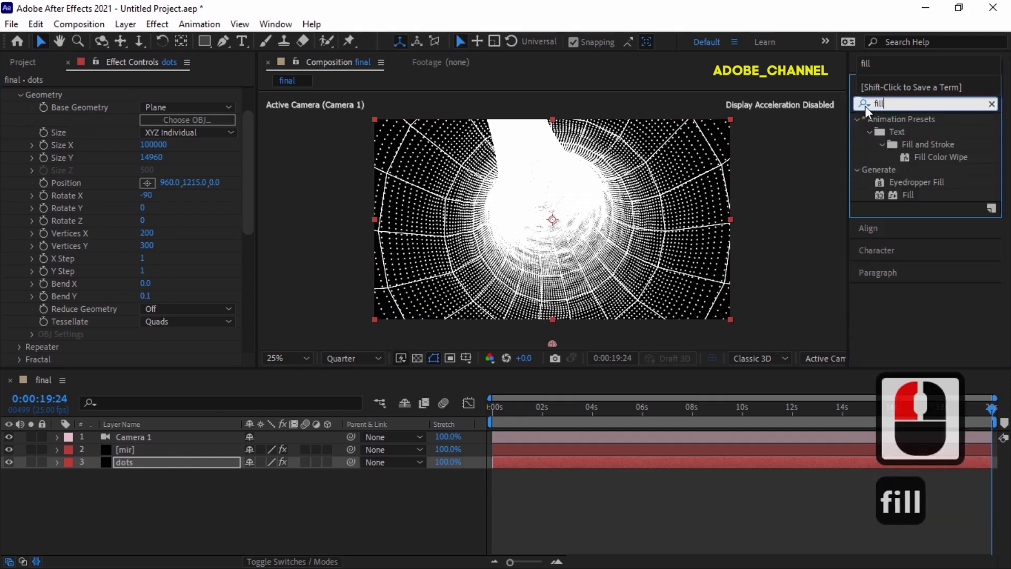
double_click(906, 195)
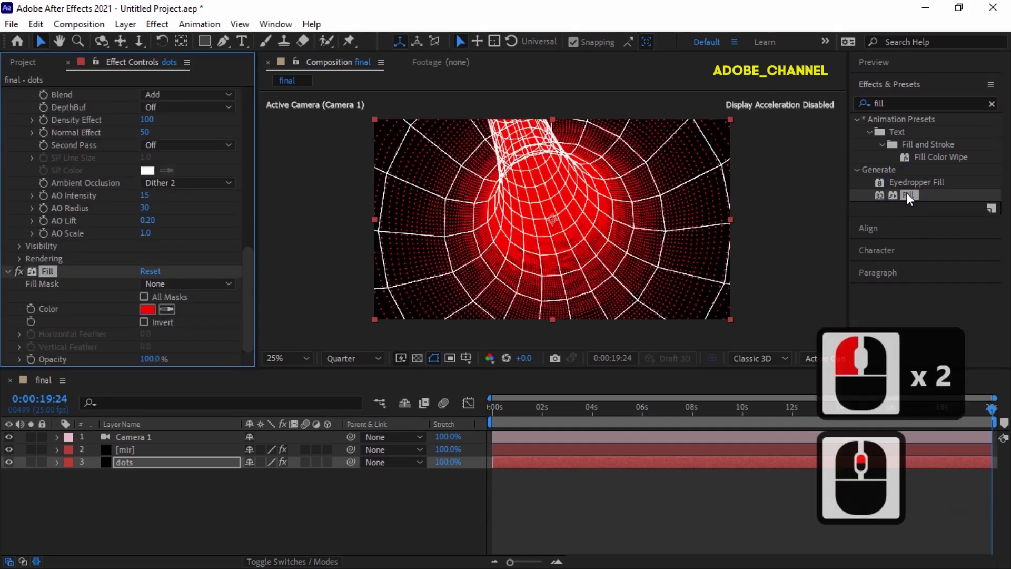
click(149, 309)
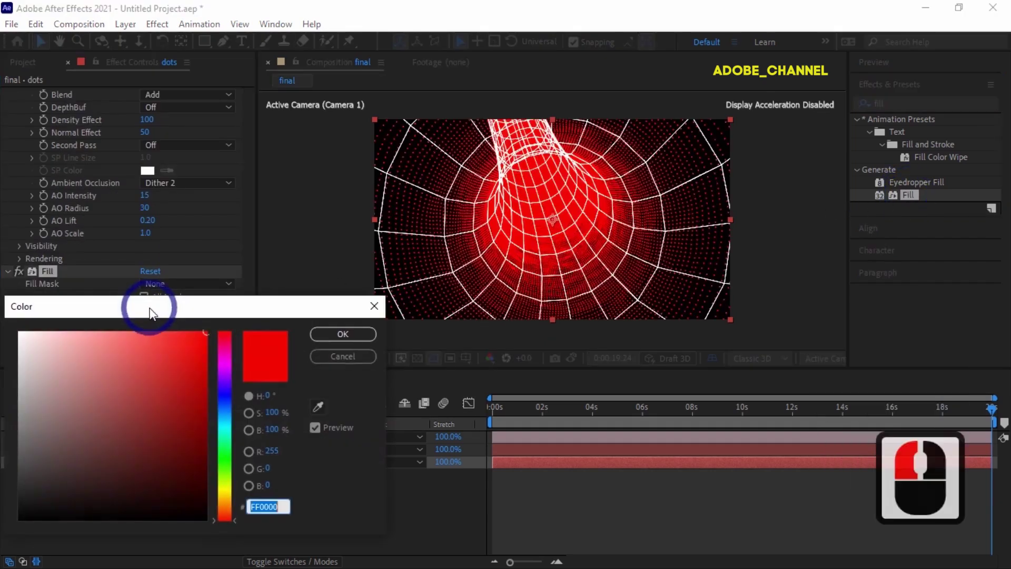
text(ff0036)
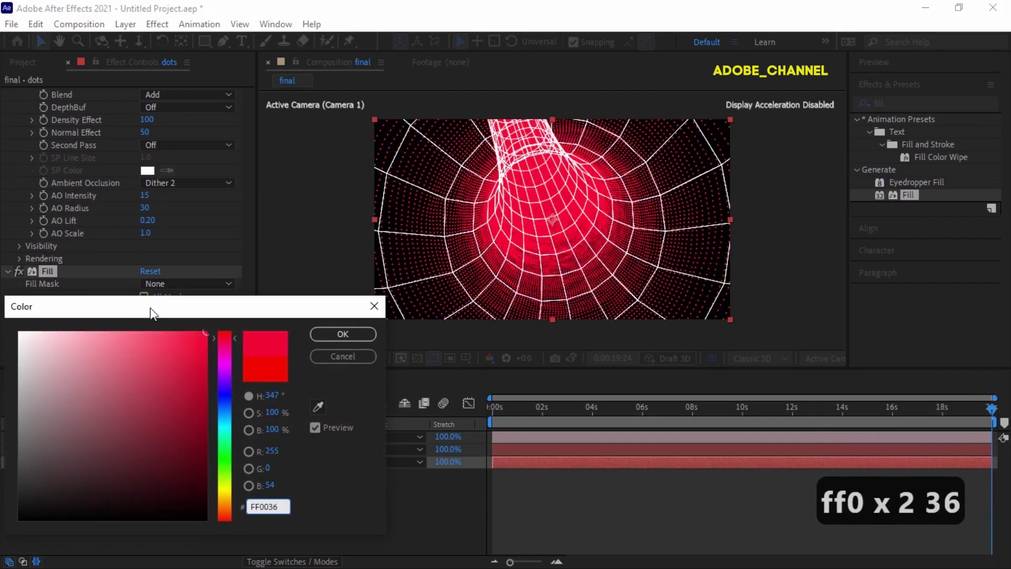
key(Return)
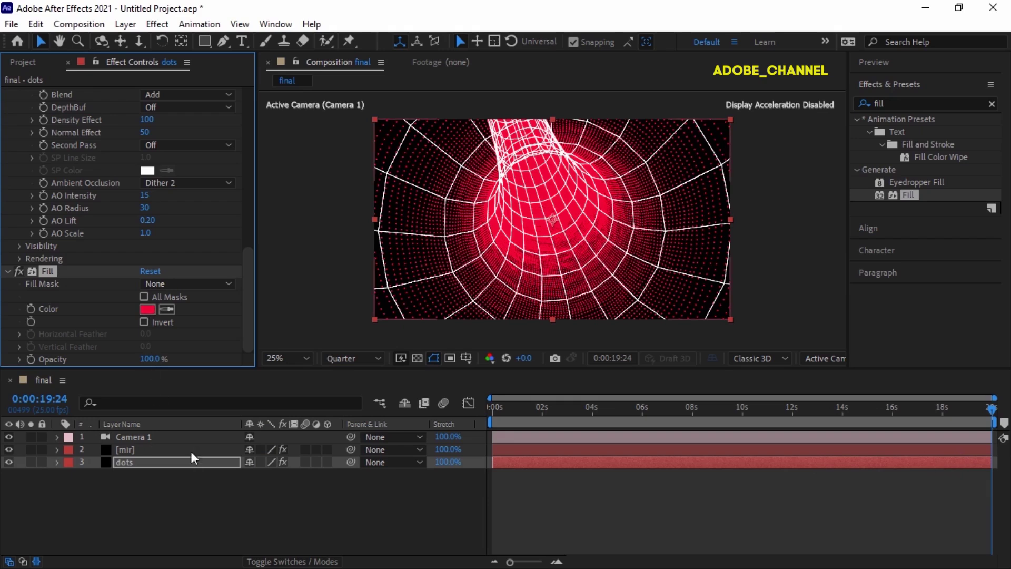
Create a black 1920 x 1080 px solid named bg and place it below the dots layer
right_click(186, 494)
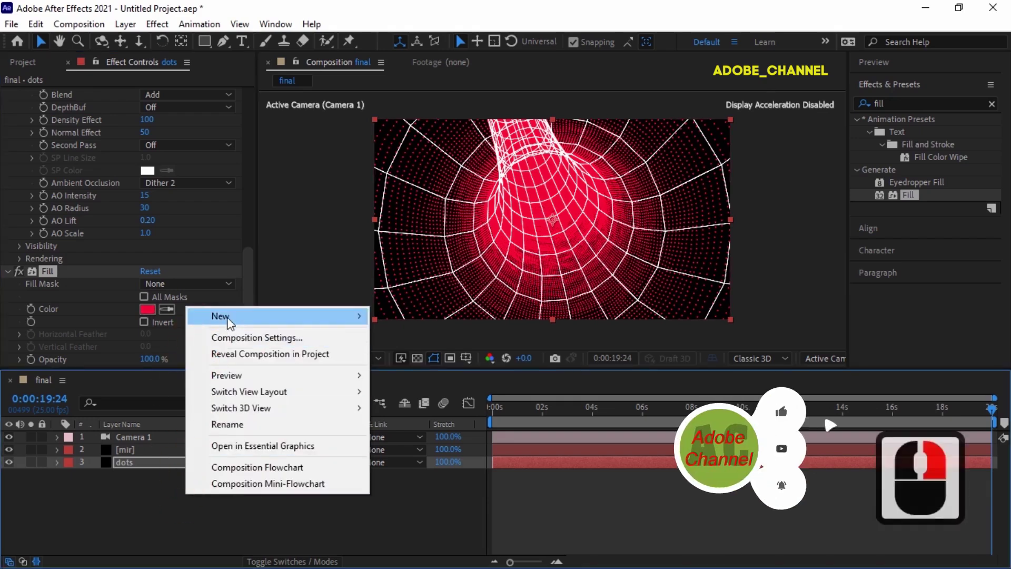
mouse_move(221, 317)
click(408, 352)
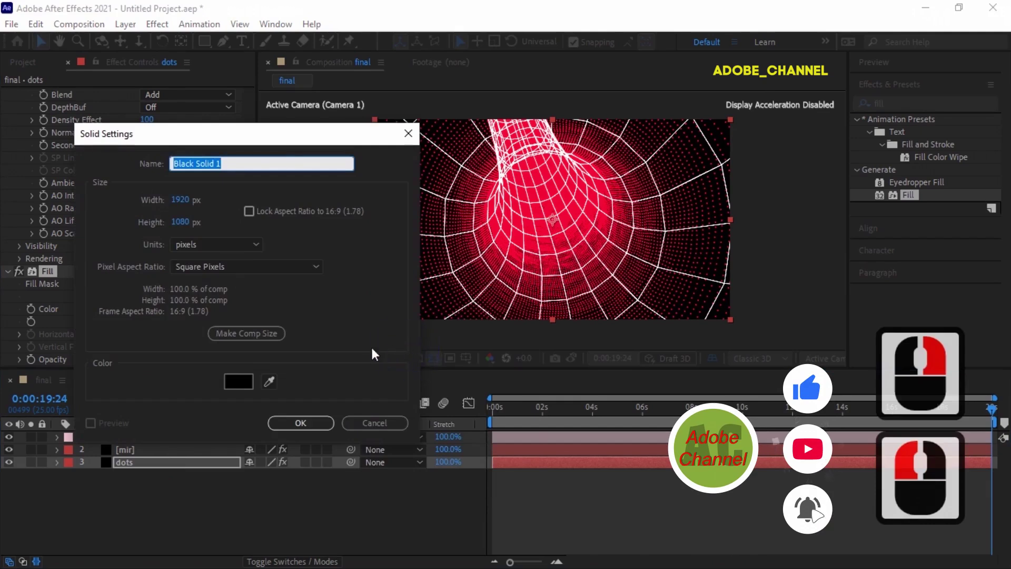
text(bg)
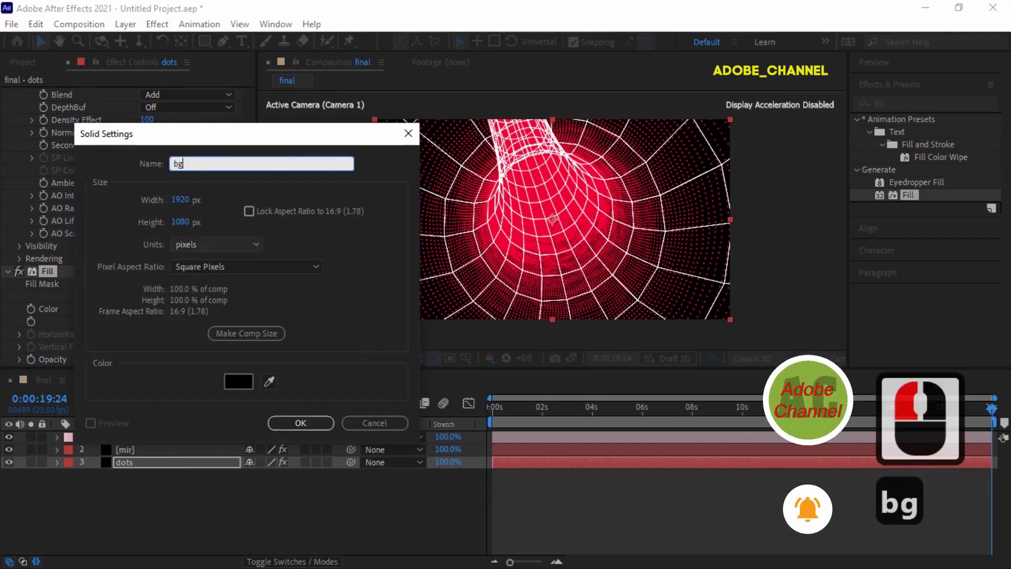
key(Return)
drag(177, 463, 176, 488)
Find the Gradient Ramp effect and apply it to the bg layer
click(897, 103)
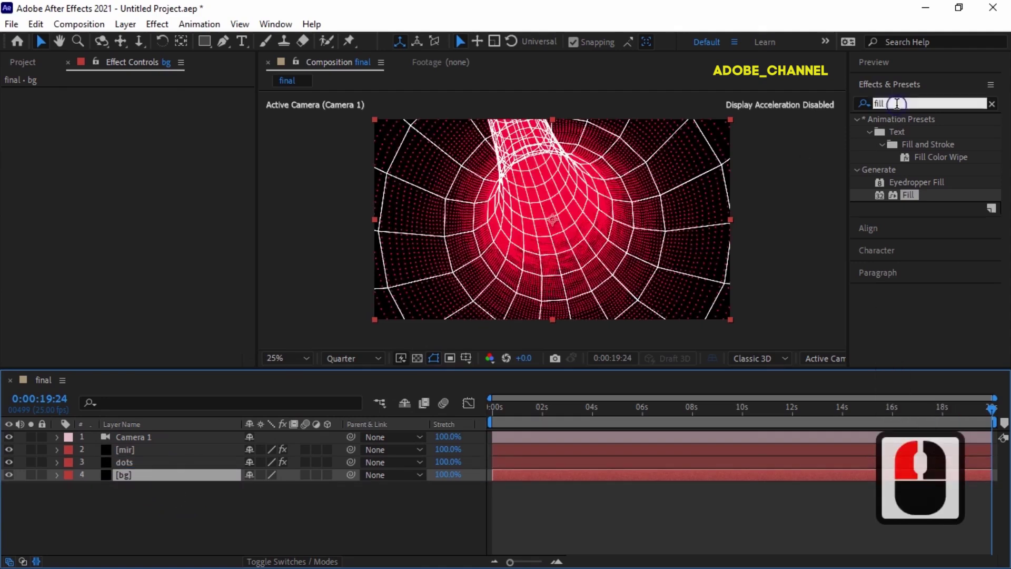
click(861, 103)
text(ra)
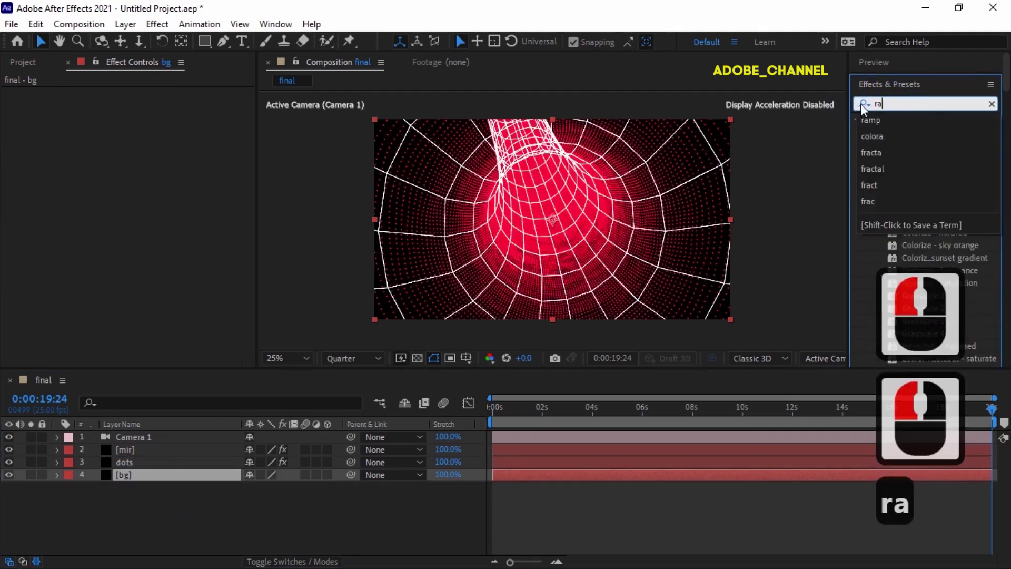
text(mp)
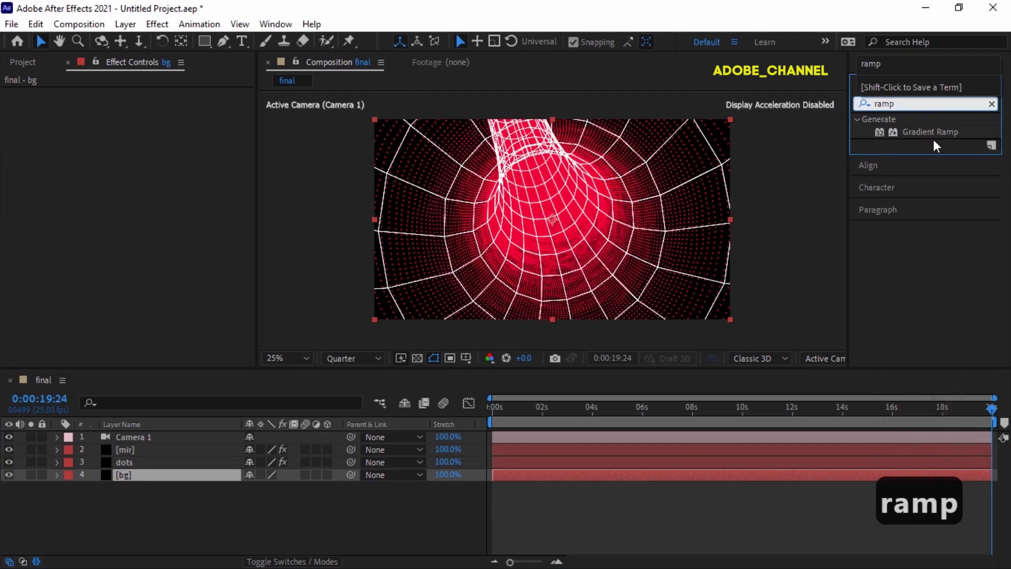
double_click(930, 133)
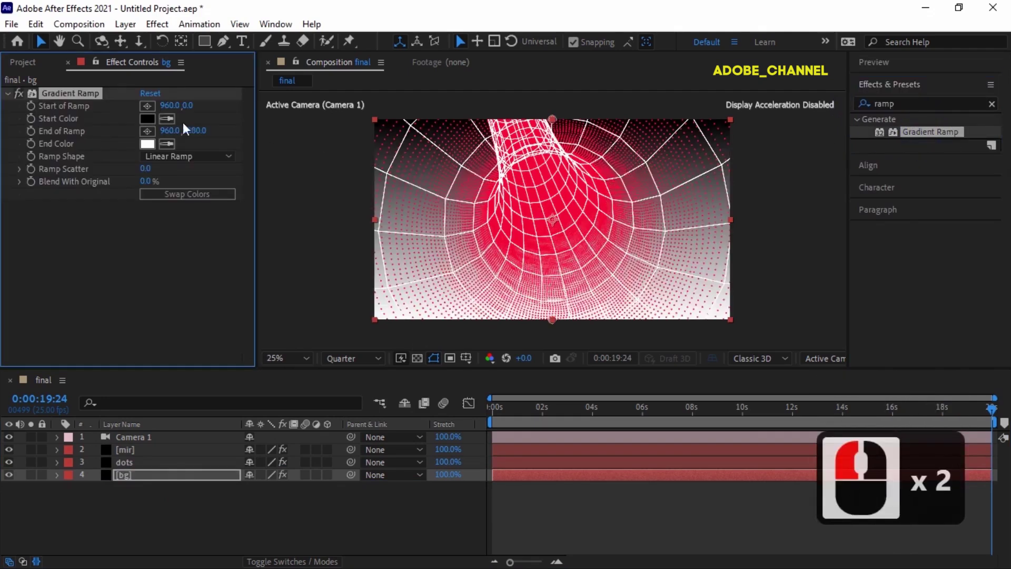
Set the Gradient Ramp's start color to 070340 and sample that same color for its end color
click(147, 118)
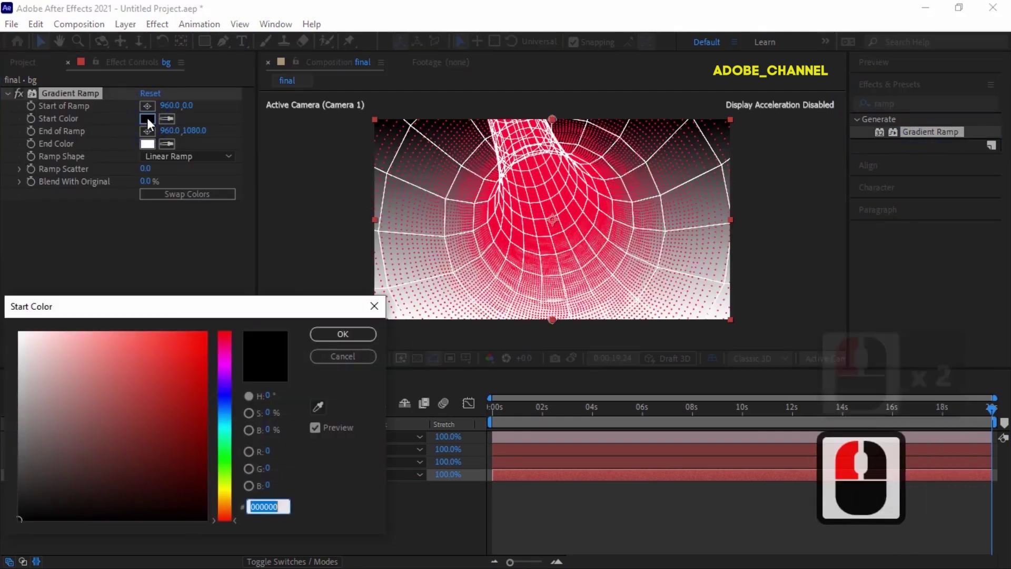
text(070340)
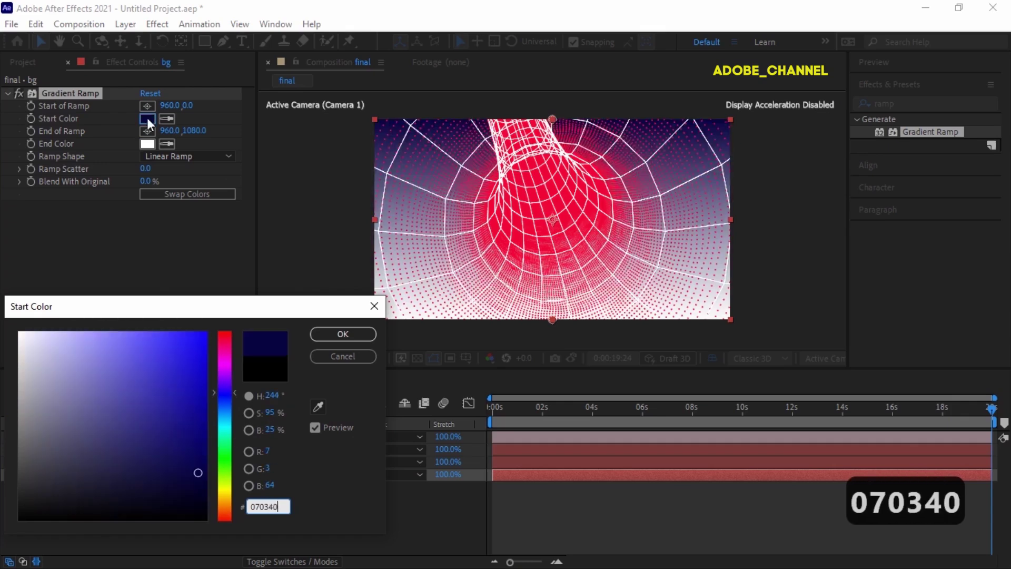
key(Return)
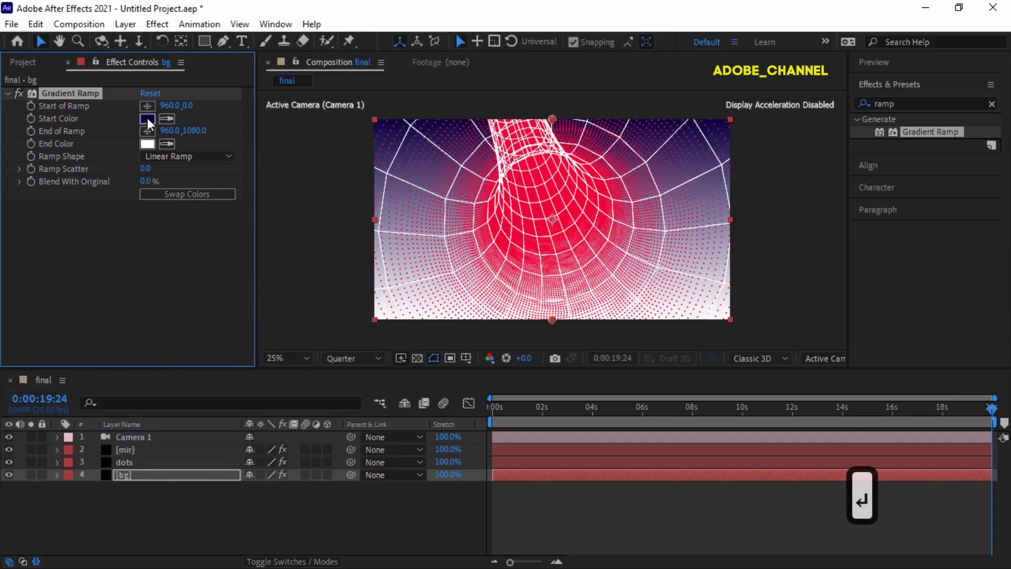
click(168, 144)
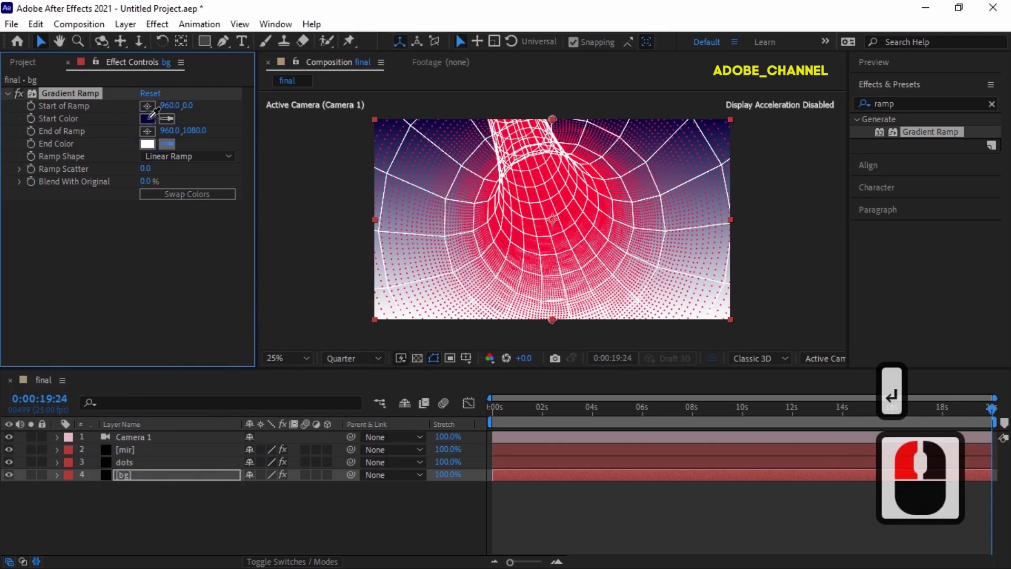
click(149, 118)
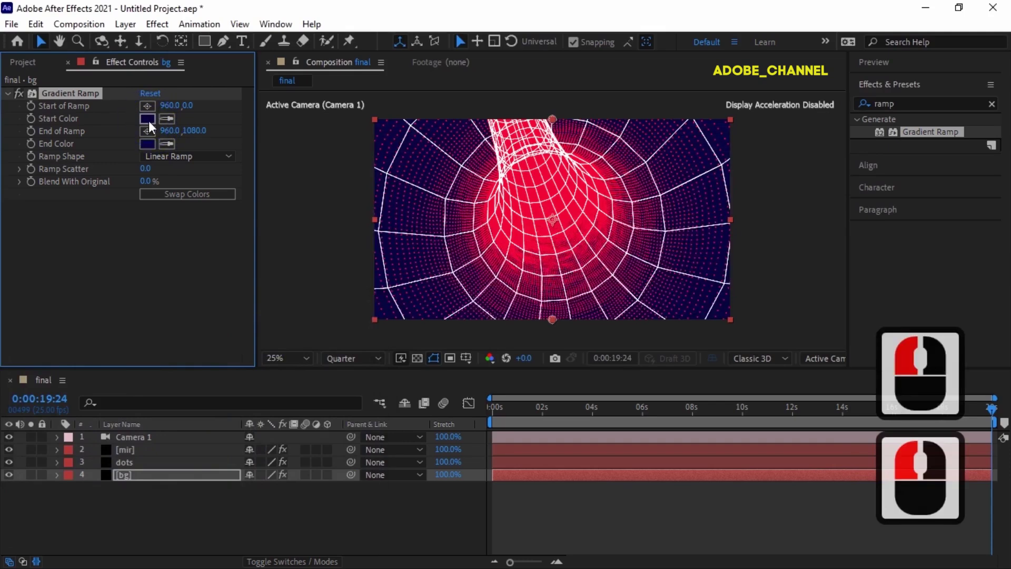
Add a new adjustment layer and place it above Camera 1 at the top of the layer stack
right_click(163, 494)
mouse_move(217, 316)
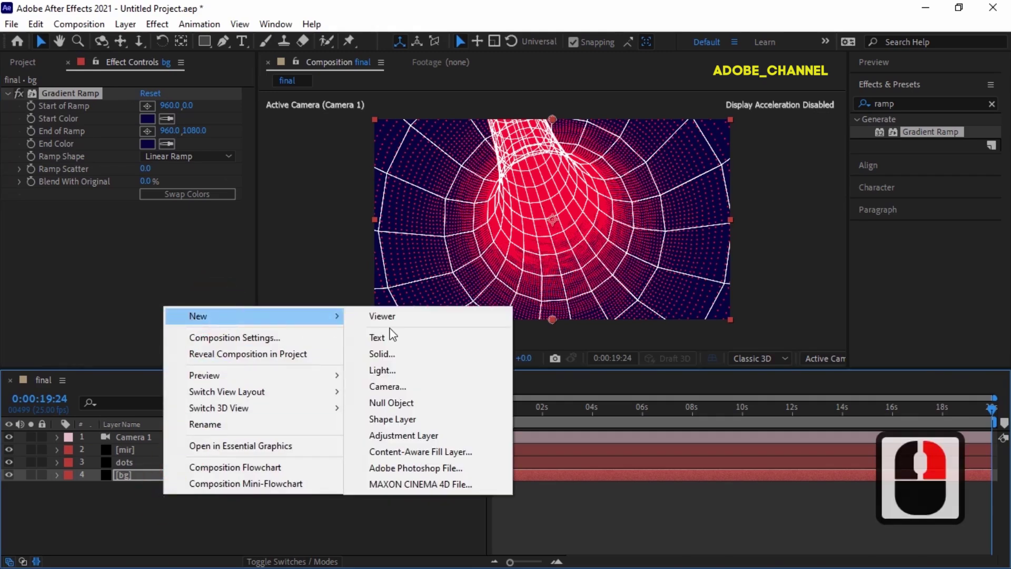
click(389, 435)
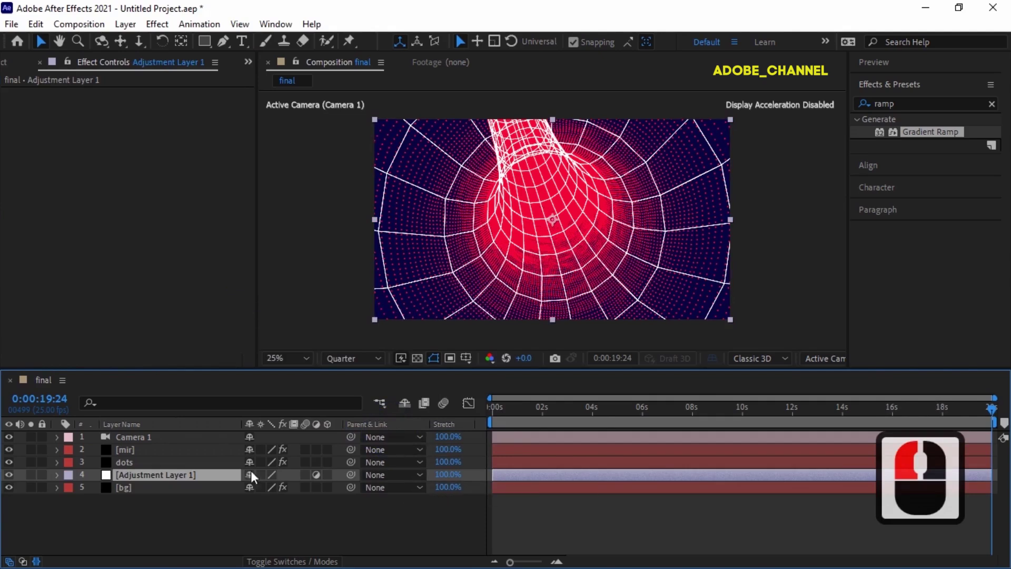
drag(198, 473, 200, 434)
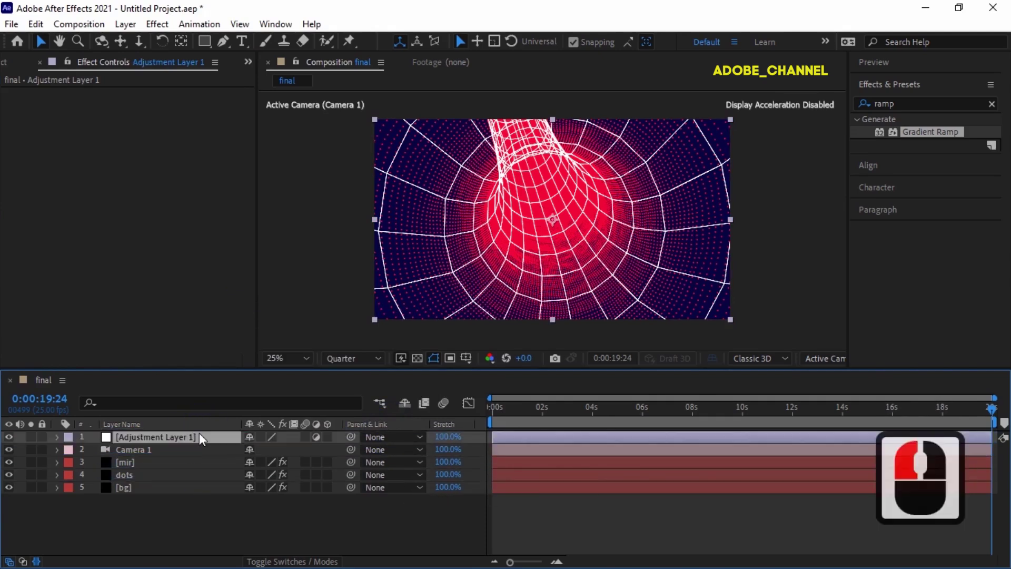
Apply the Trapcode Shine effect to the adjustment layer and set its Colorize preset to USA
click(903, 103)
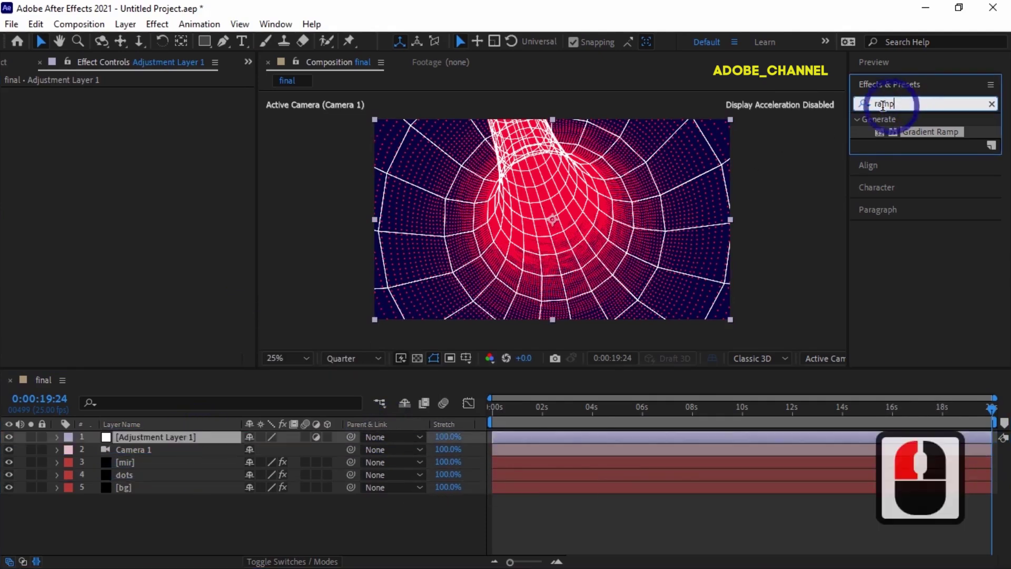
text(shin)
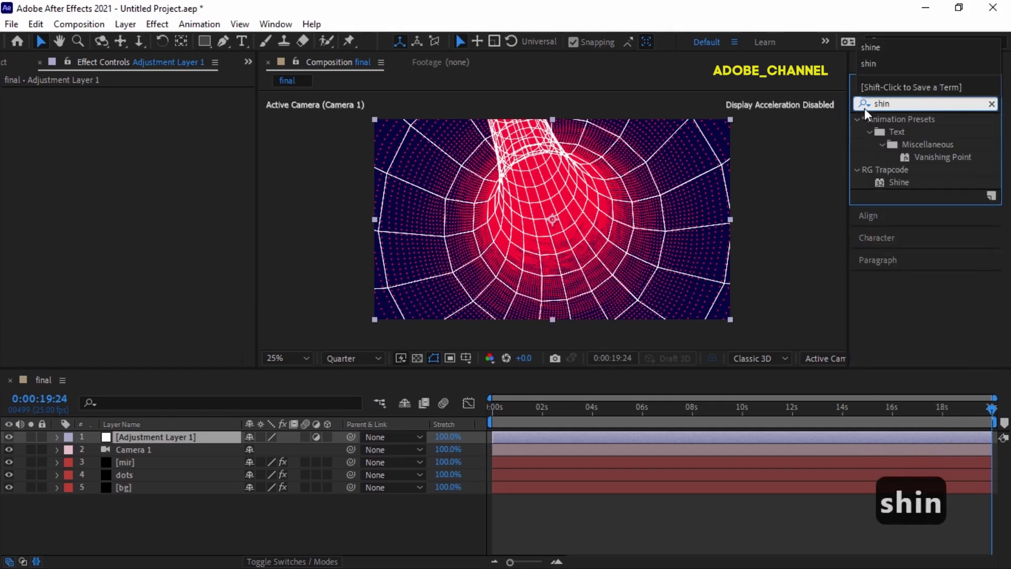
double_click(895, 181)
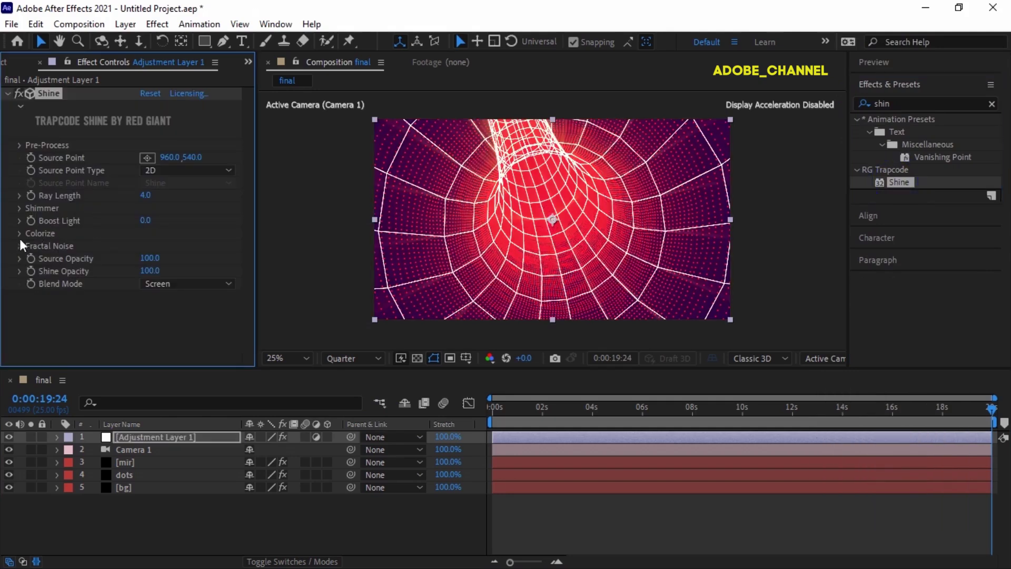
click(20, 234)
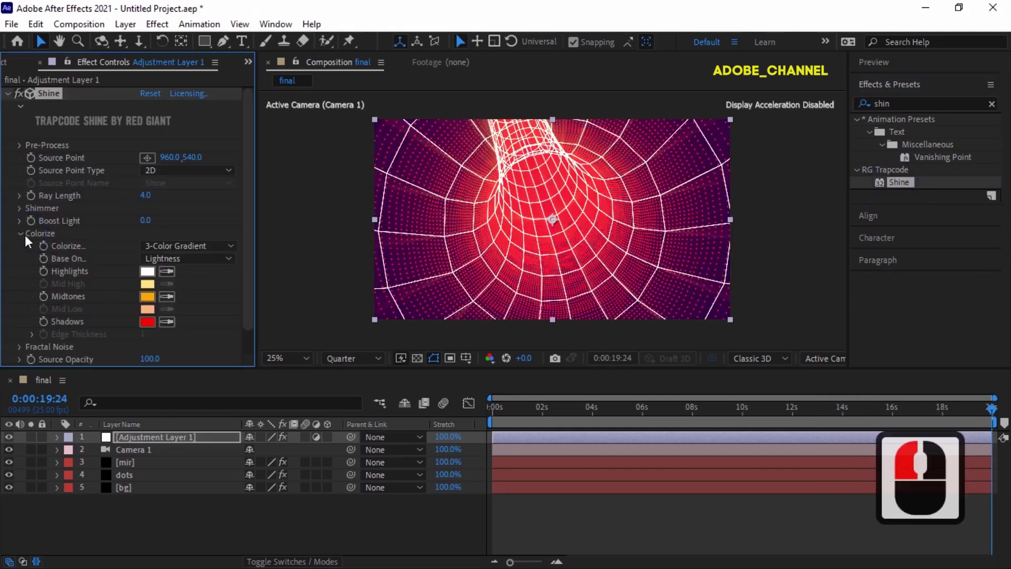
click(230, 246)
click(223, 270)
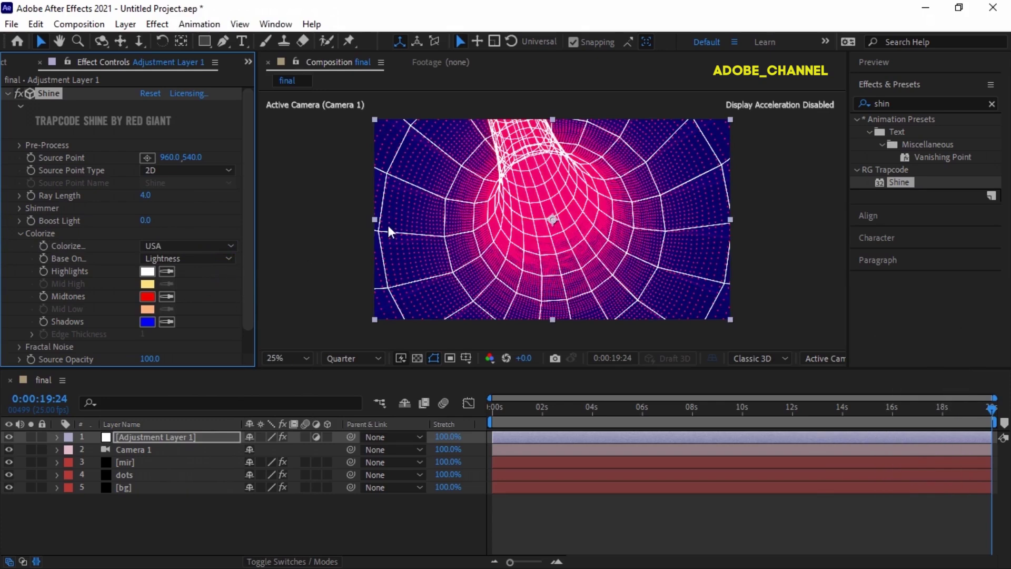
Add the Curves effect to the adjustment layer and bend the RGB curve upward, strongly in the highlights and slightly in the shadows
drag(896, 105, 867, 106)
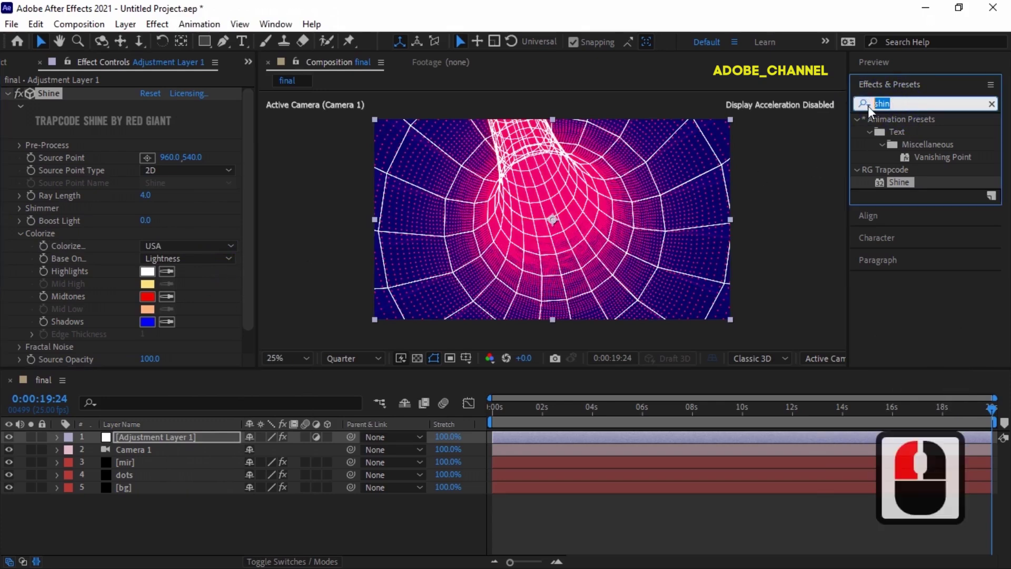
text(cu)
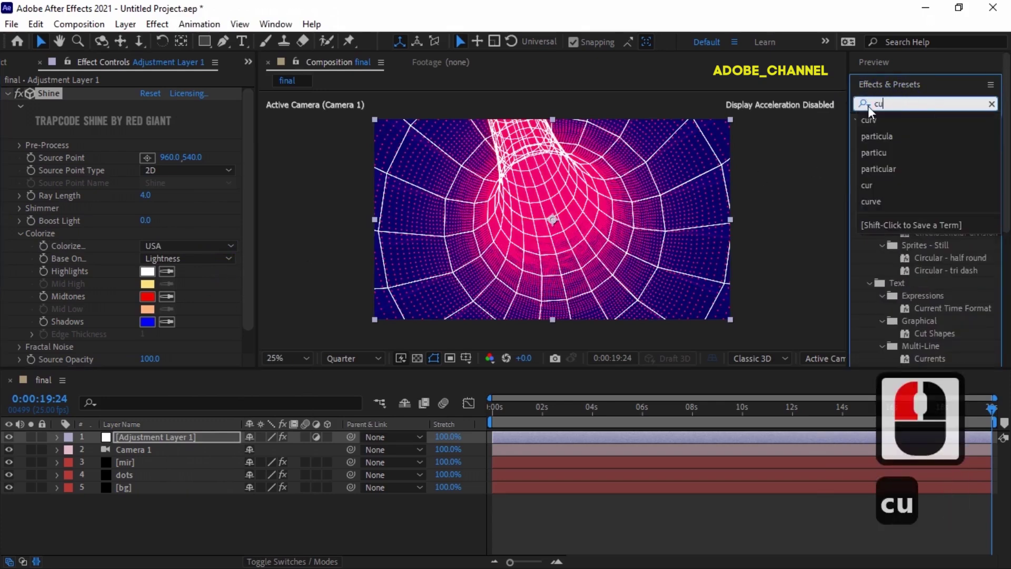
text(rv)
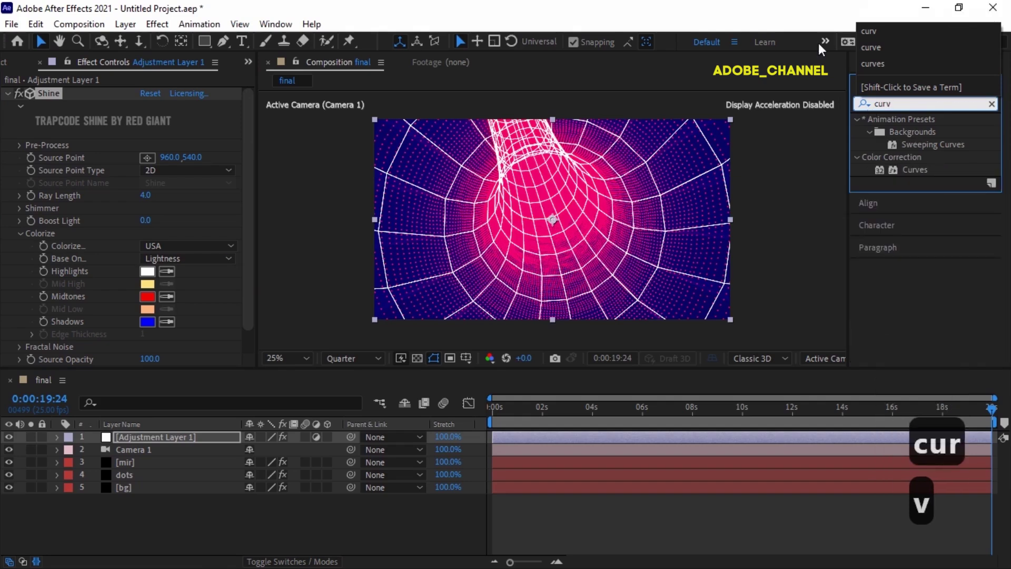
double_click(913, 169)
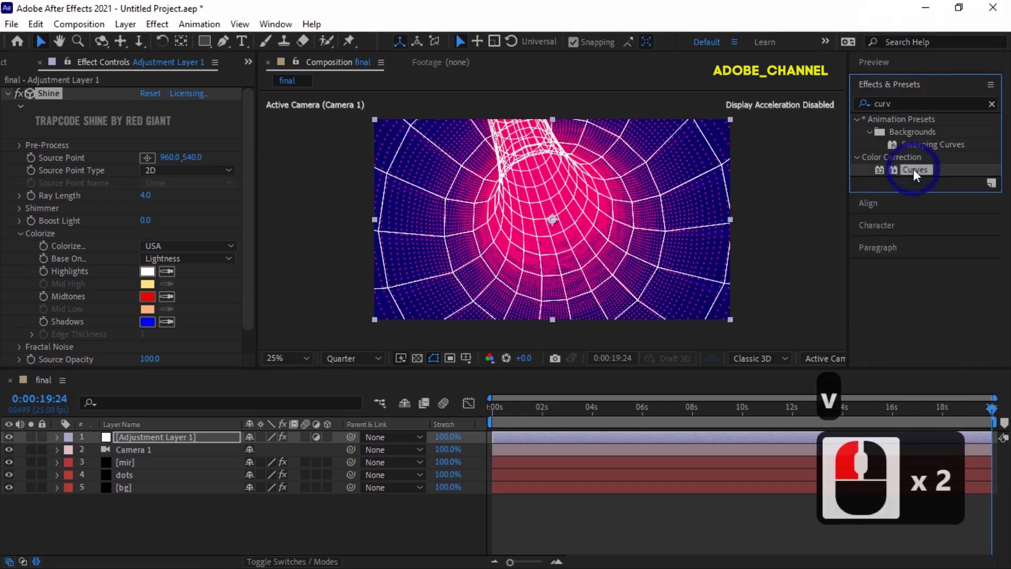
drag(169, 200, 158, 170)
drag(72, 272, 78, 280)
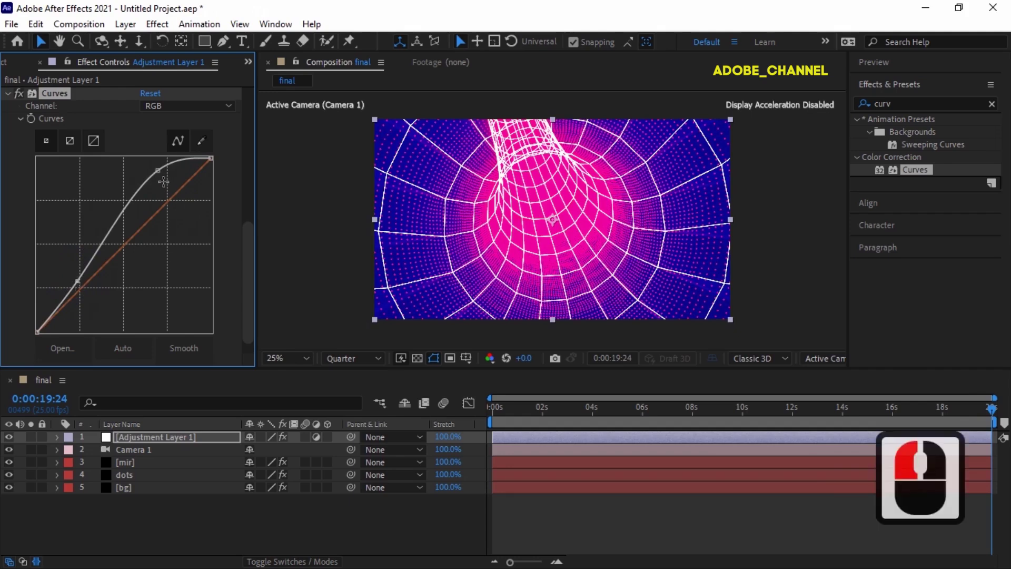
drag(158, 170, 159, 173)
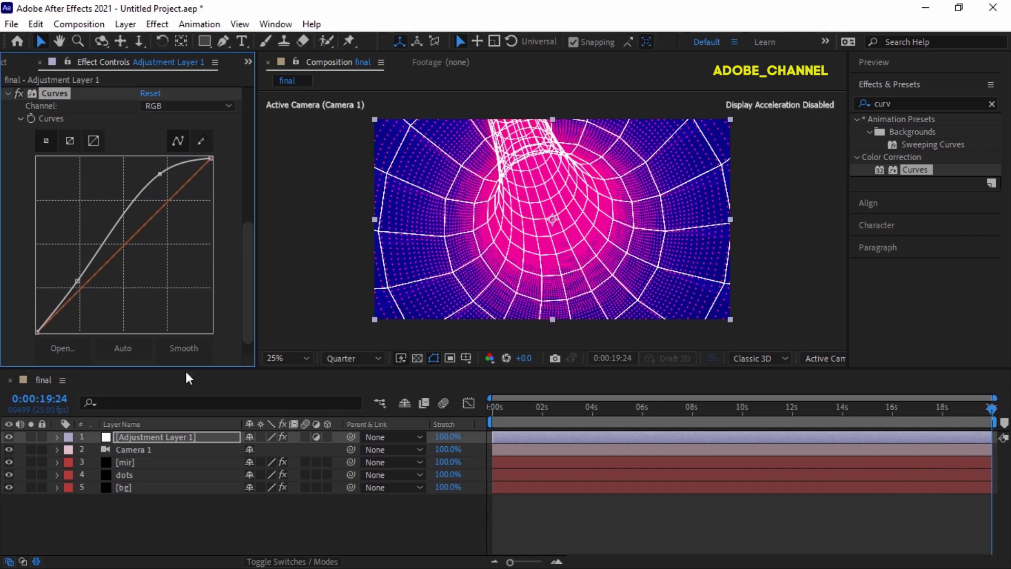
Find the Stylize Glow effect and apply it to the mir layer
click(168, 463)
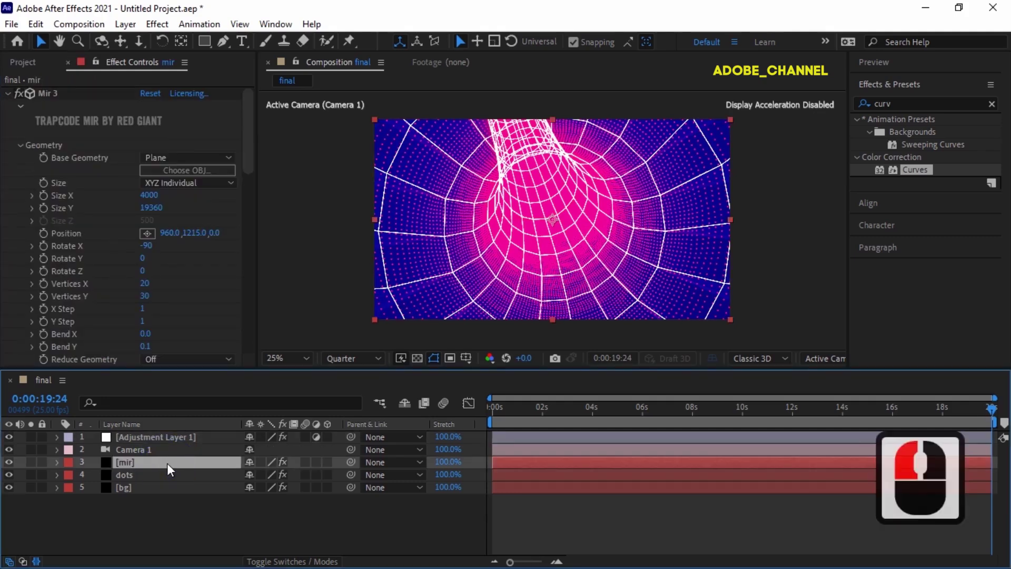
click(910, 103)
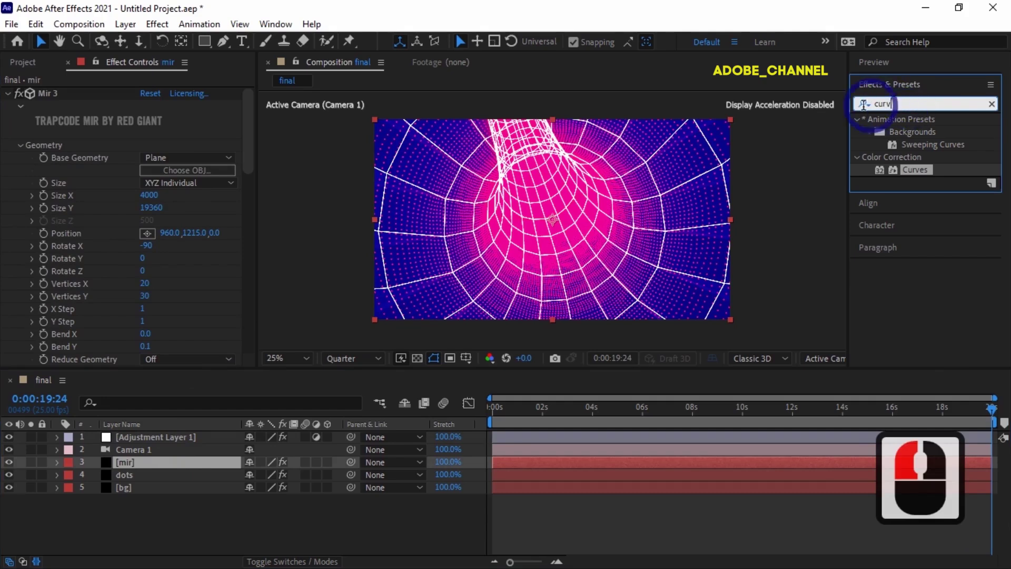
text(g)
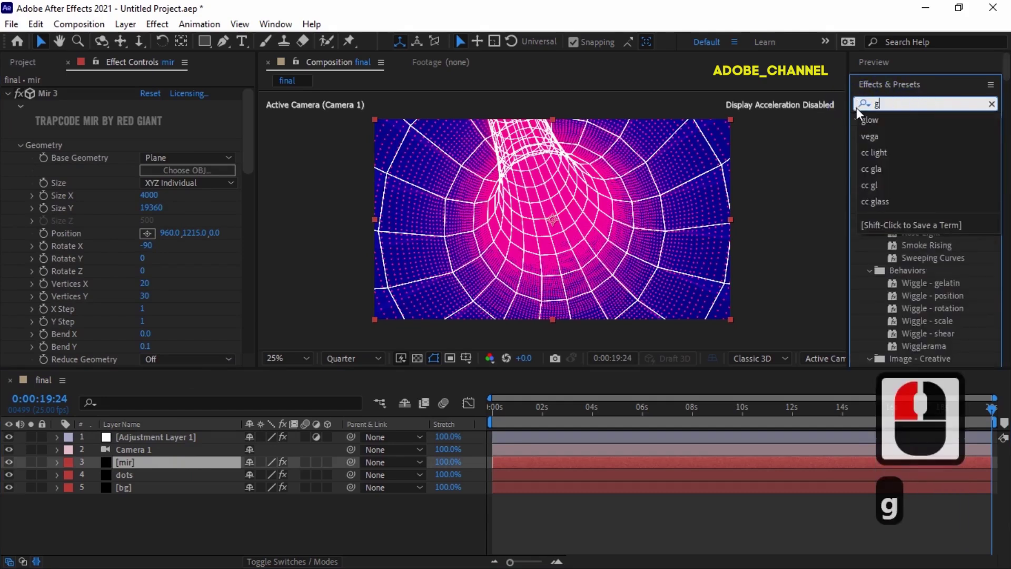
text(low)
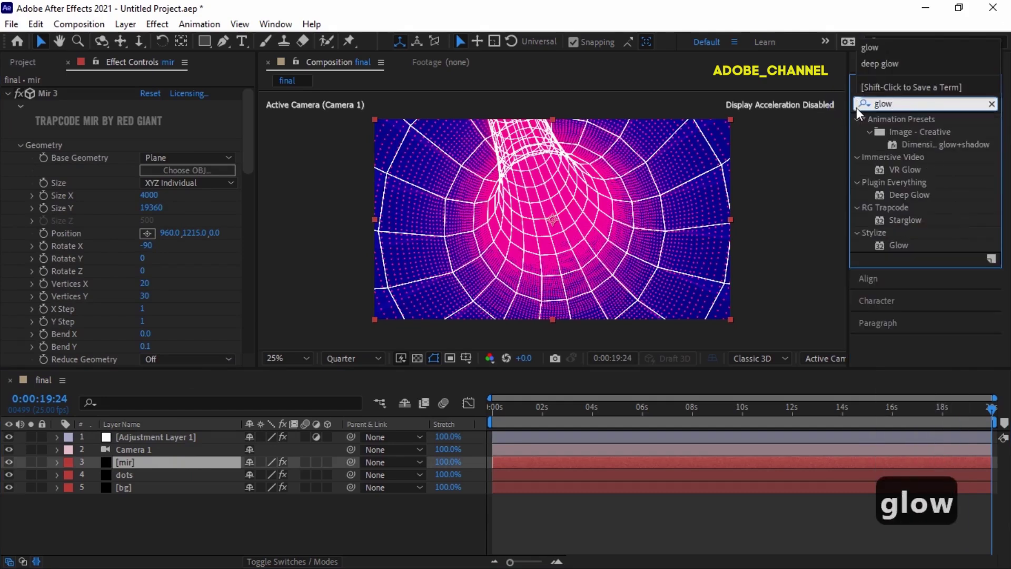
double_click(899, 245)
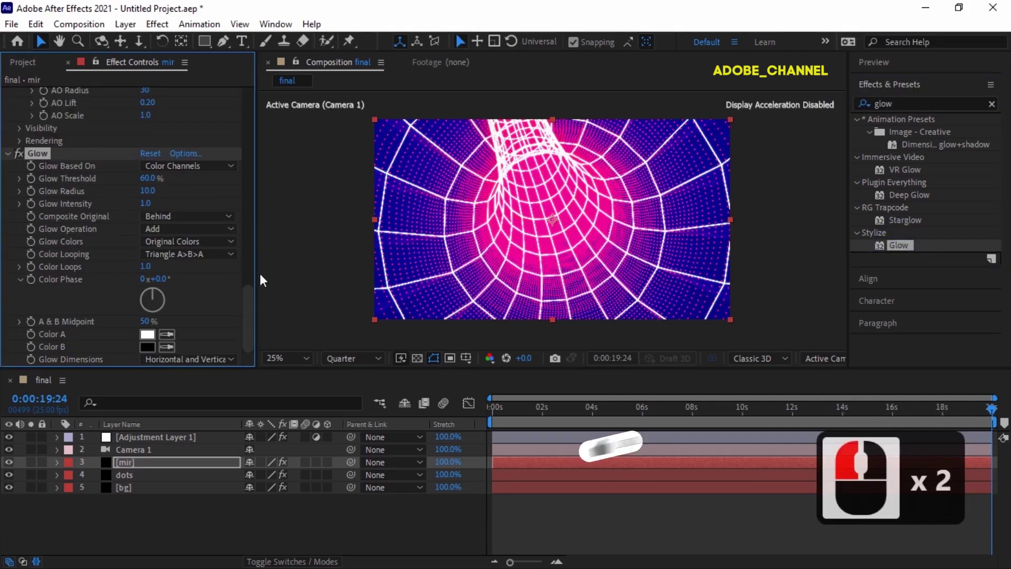
Set the Glow effect's intensity to 2 and its radius to 15 on the mir layer
click(147, 203)
text(2)
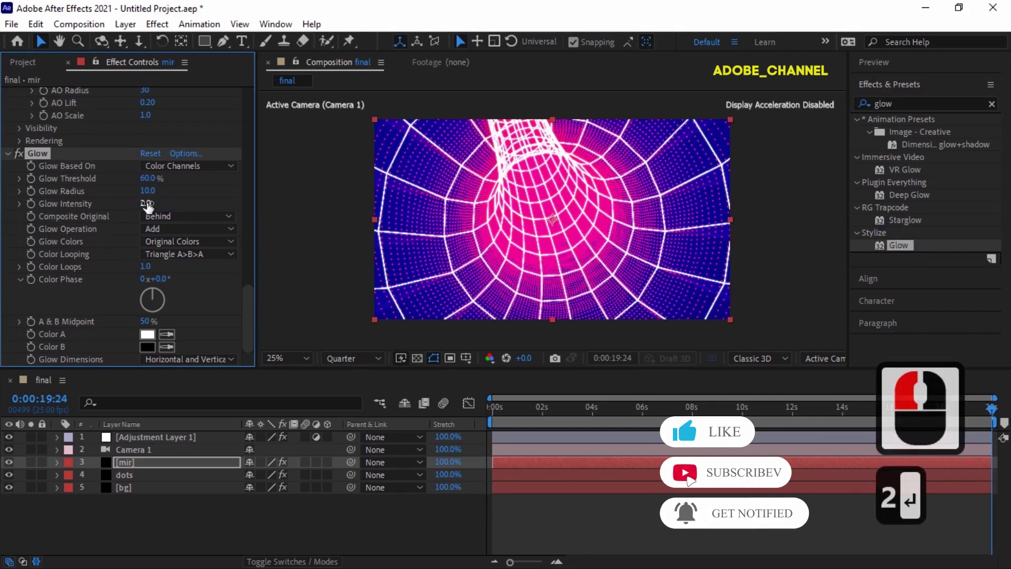
key(Return)
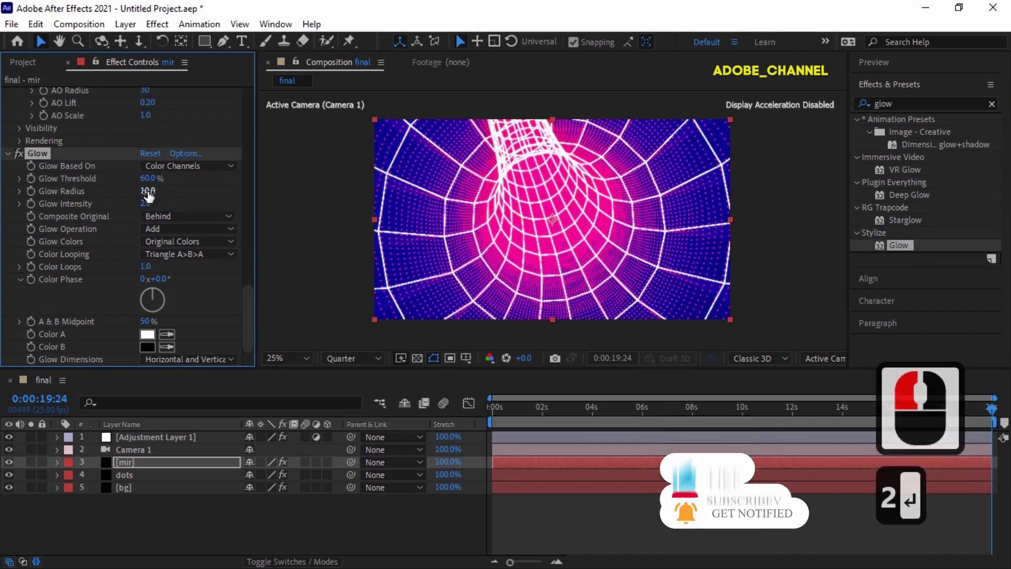
click(148, 191)
text(15)
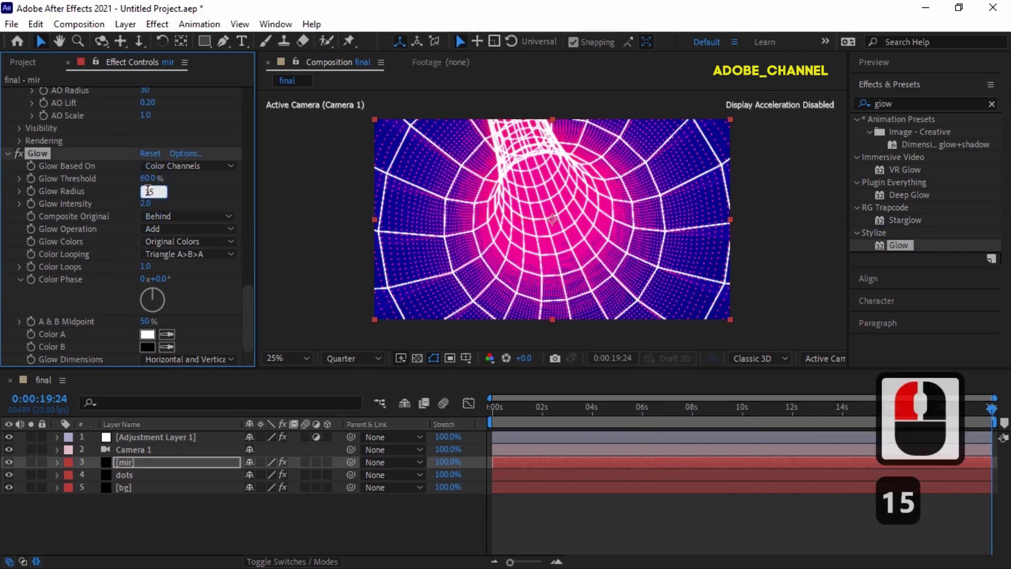
key(Return)
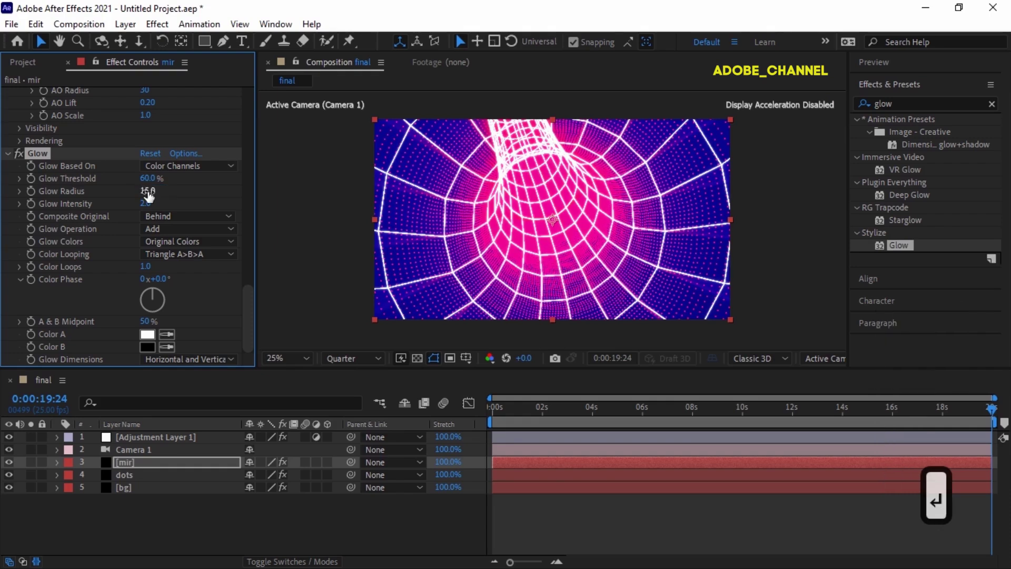
Find the Generate Fill effect and apply it to the mir layer below Glow
click(886, 103)
click(864, 108)
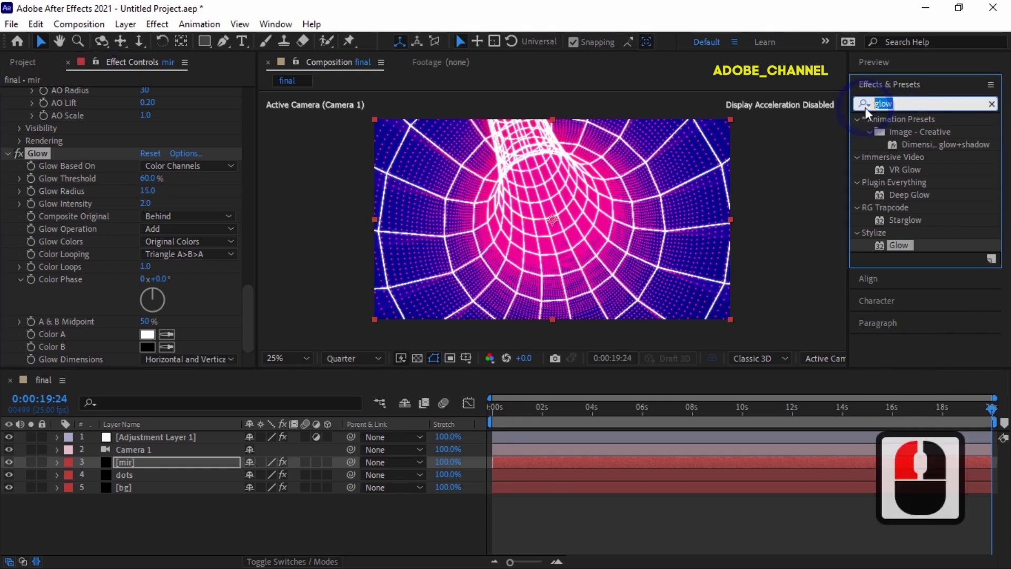
text(fill)
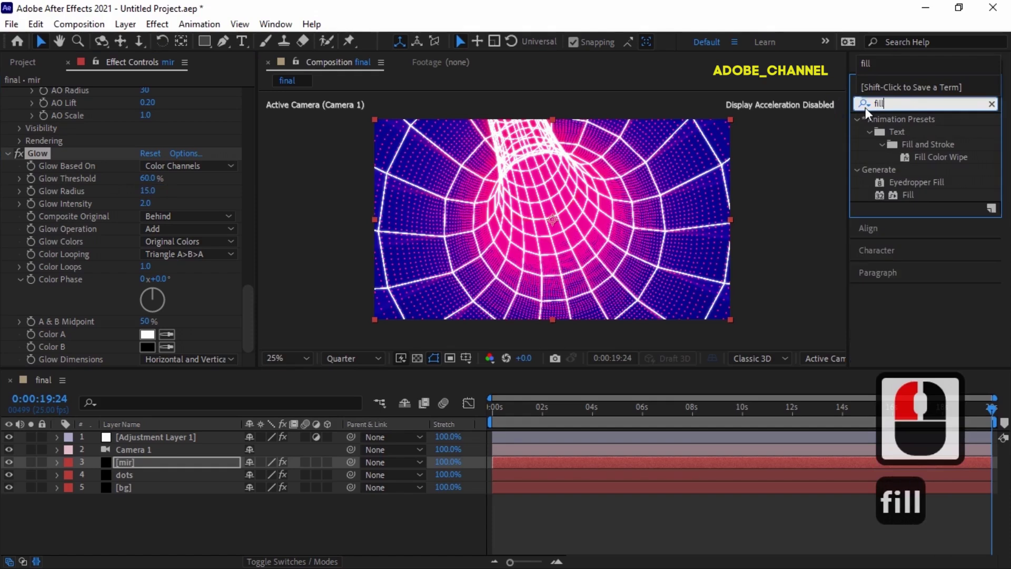
double_click(909, 194)
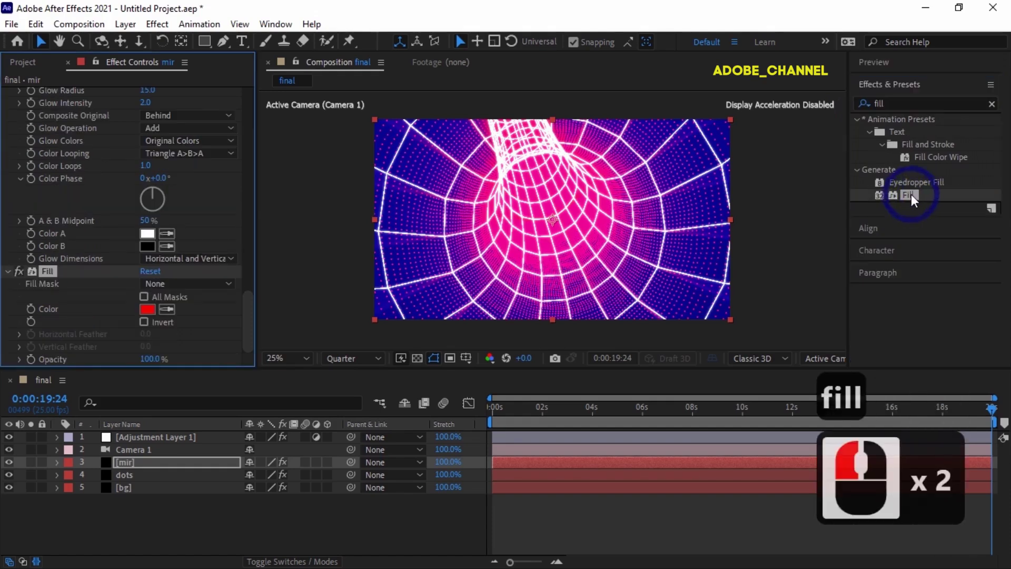
Set the Fill color to 00E4FF and compare the wireframe with the effect off and on
click(147, 309)
text(00)
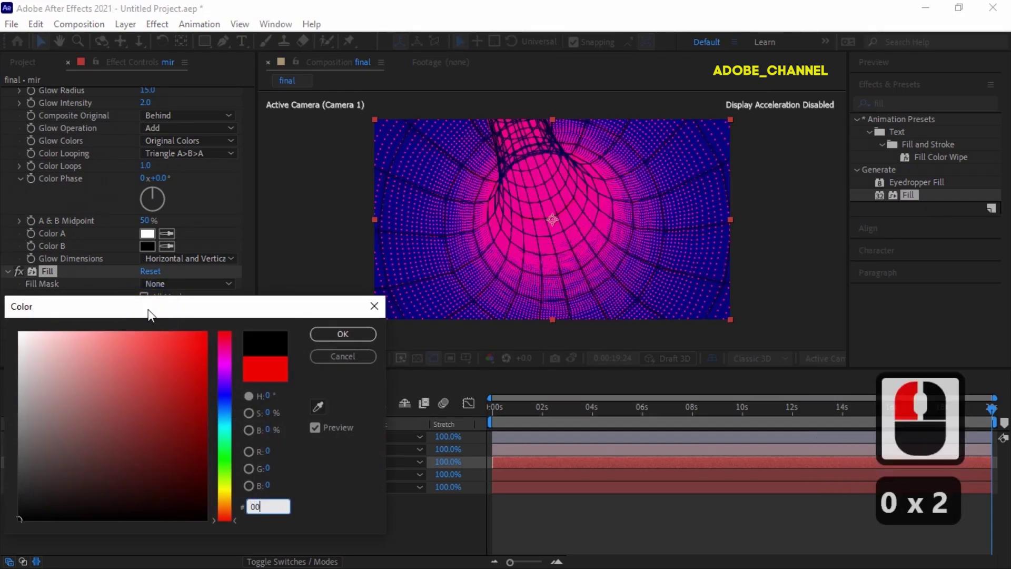
text(e)
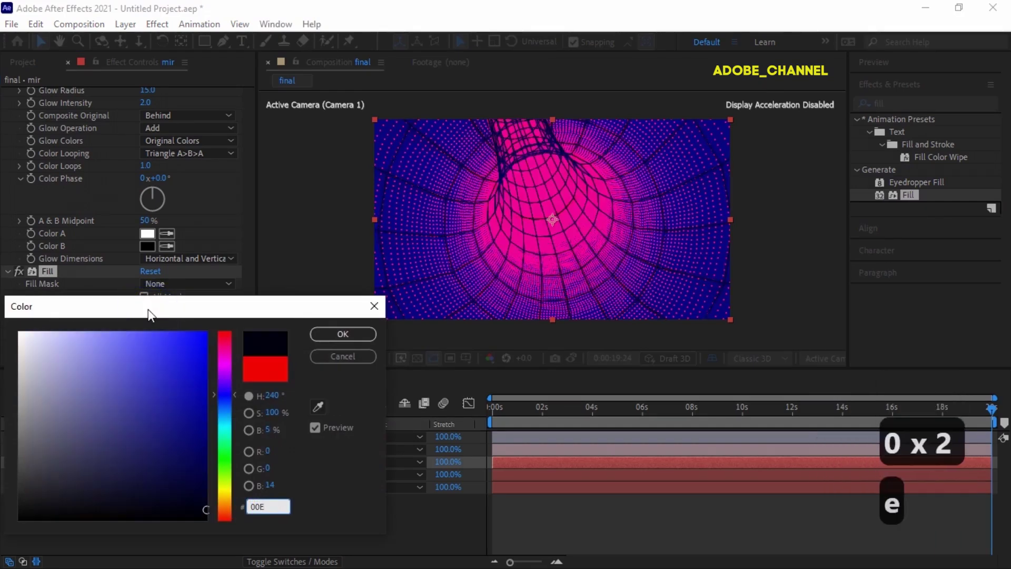
text(4FF)
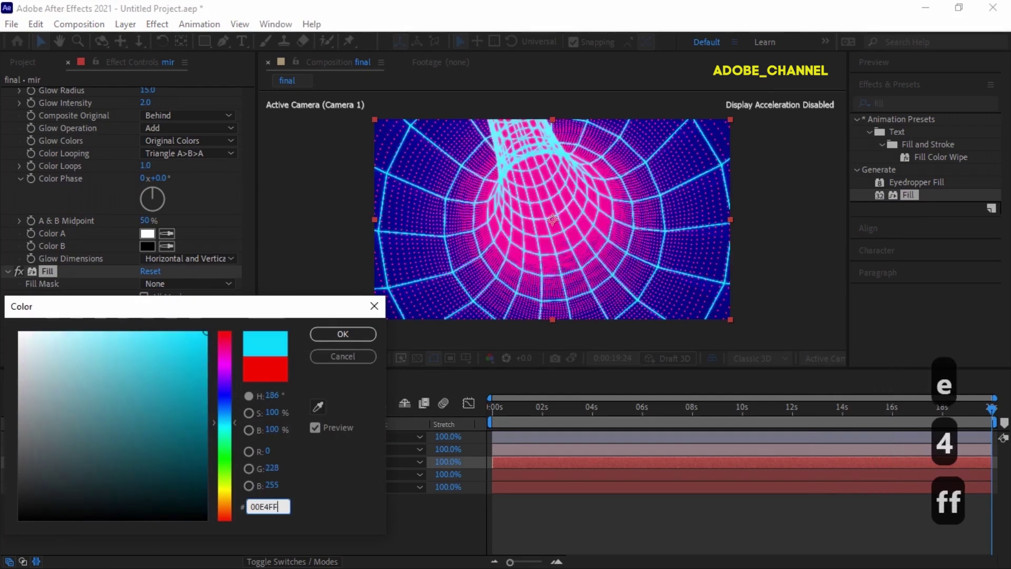
click(343, 337)
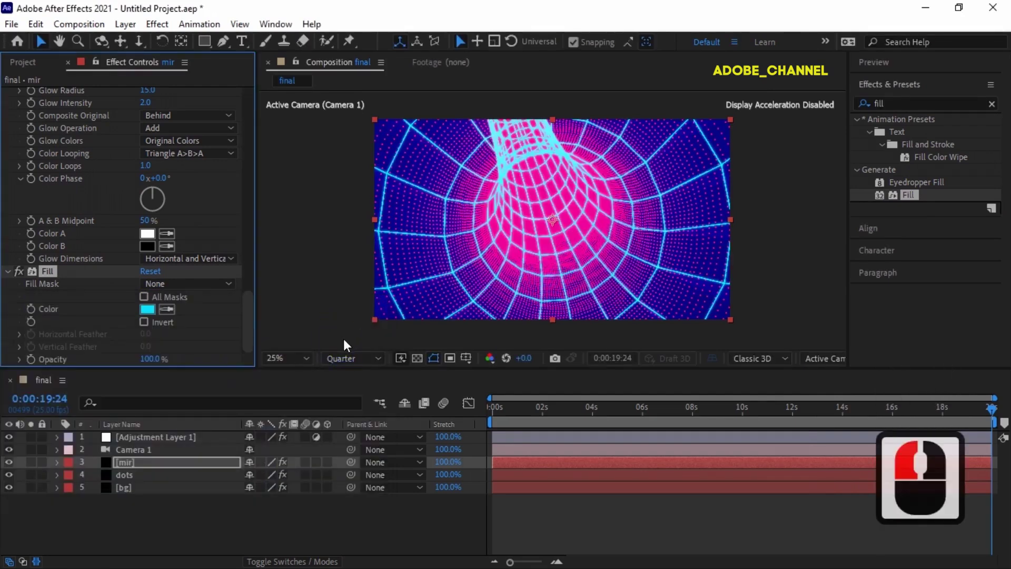
click(20, 270)
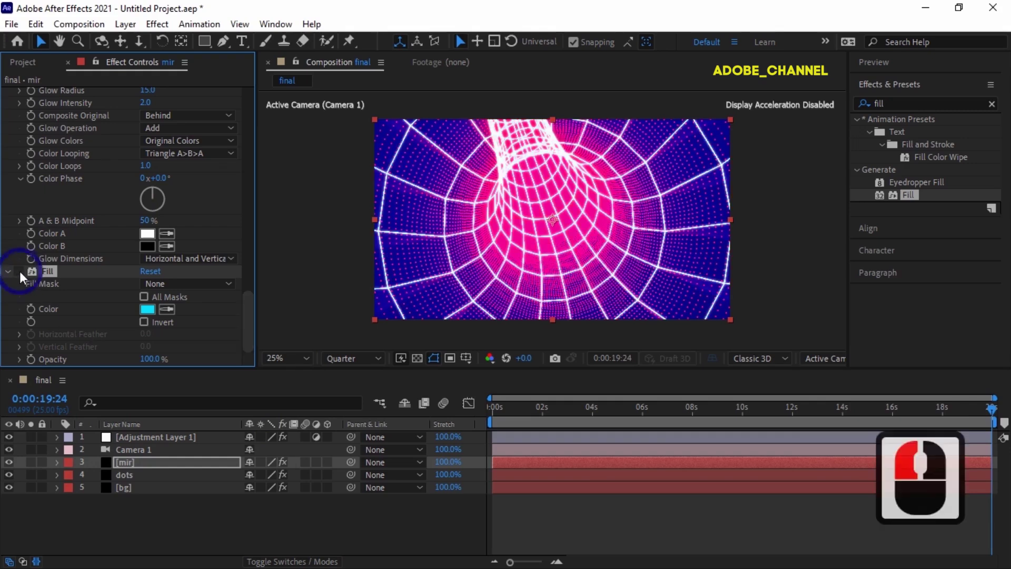
click(19, 271)
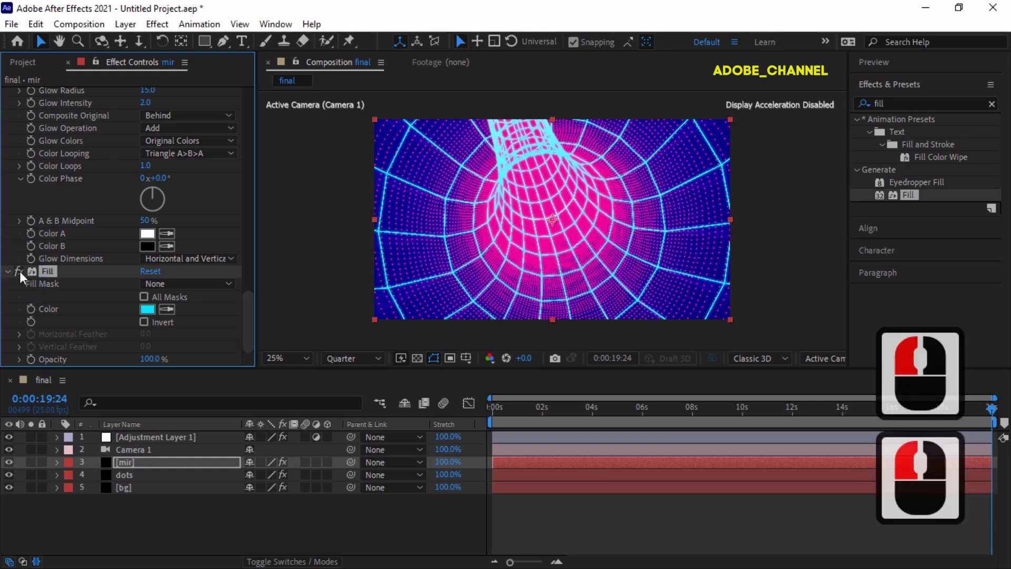
Play a preview of the tunnel animation from the start of the composition, then stop playback
click(493, 406)
click(874, 62)
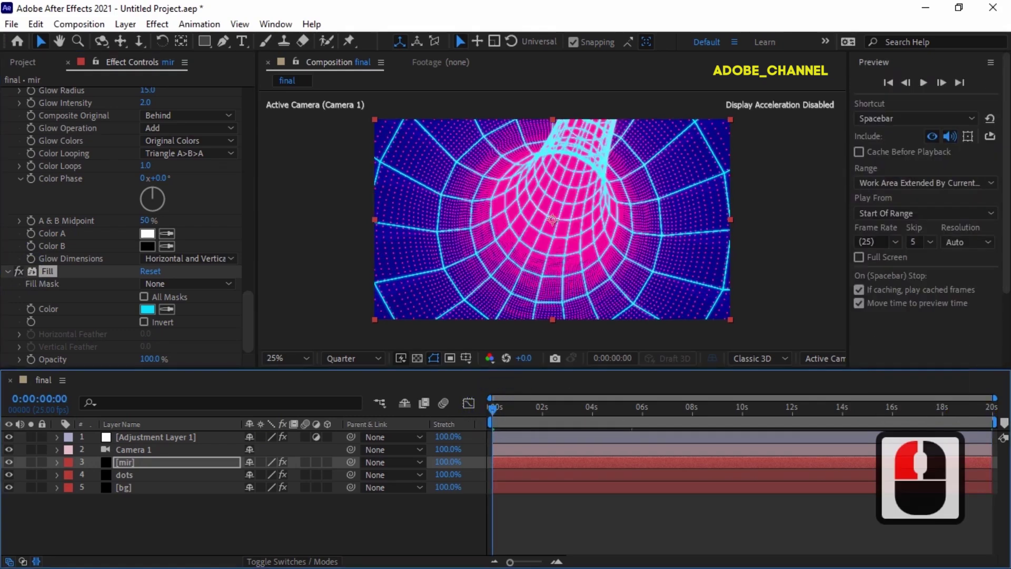
click(922, 83)
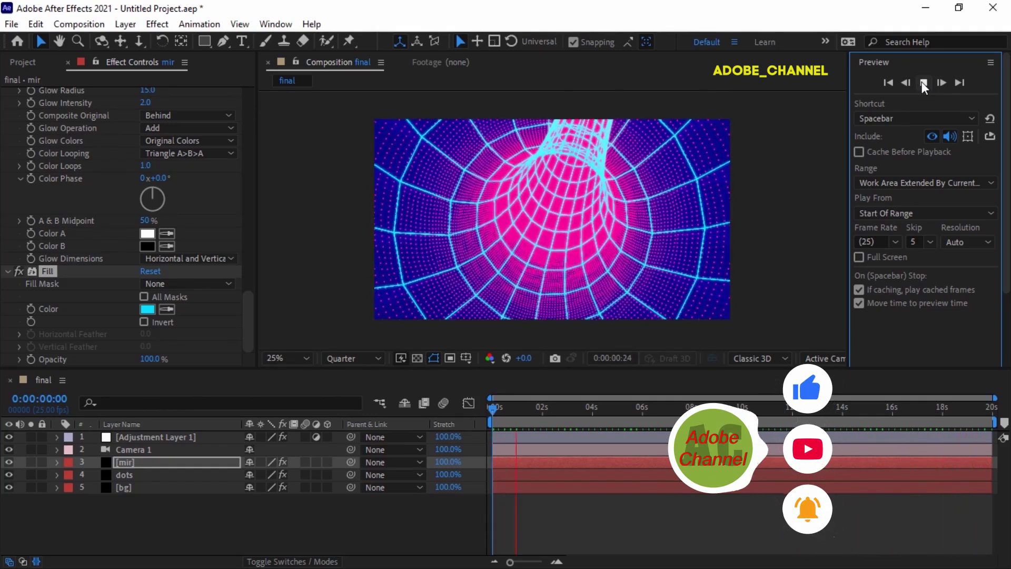
click(922, 83)
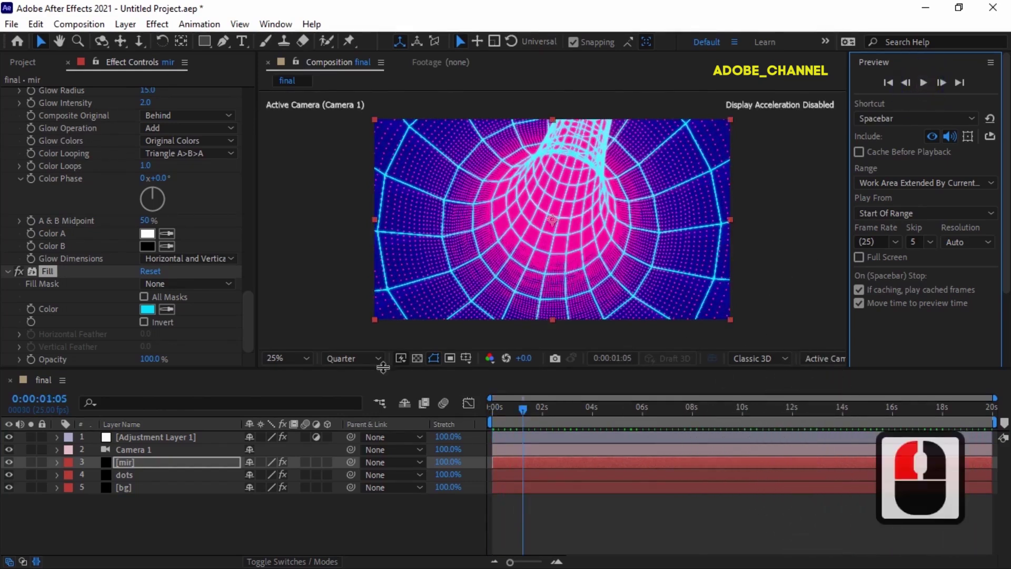